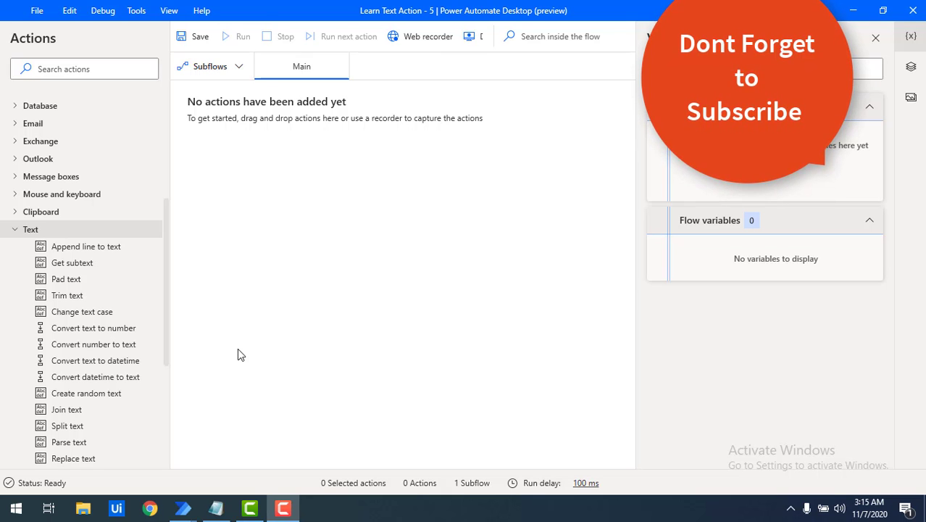
Step: Switch from the empty flow to the Notepad tutorial list with Alt+Tab
key(alt+Tab)
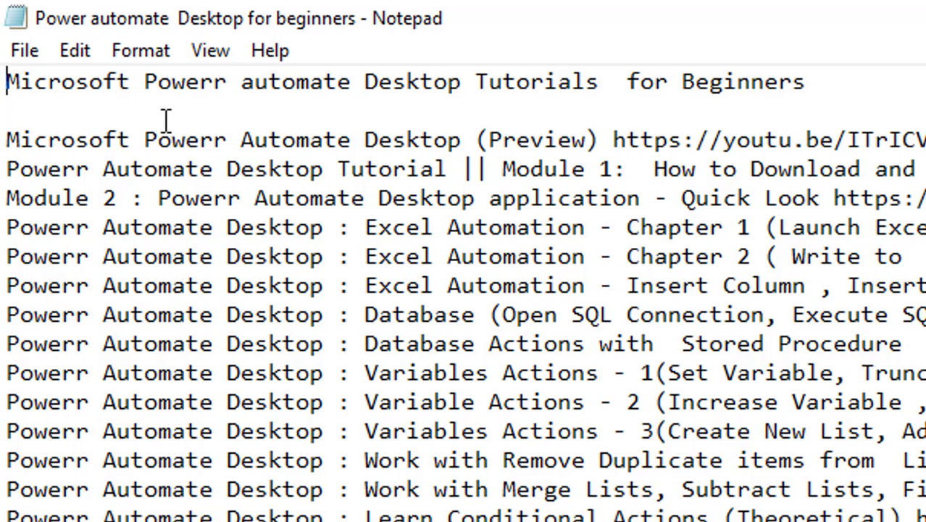
drag(145, 82, 226, 84)
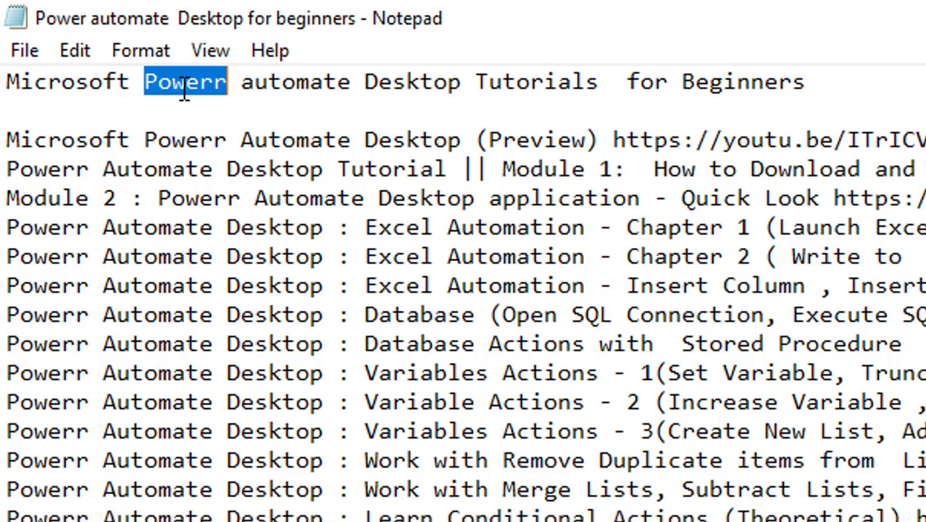
click(187, 90)
drag(202, 91, 226, 90)
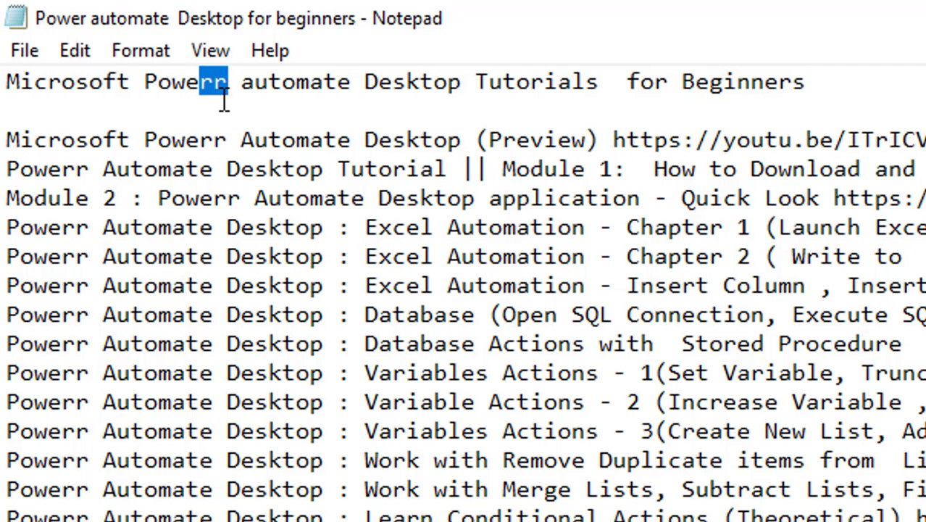
scroll(225, 98, down, 1)
drag(133, 518, 133, 401)
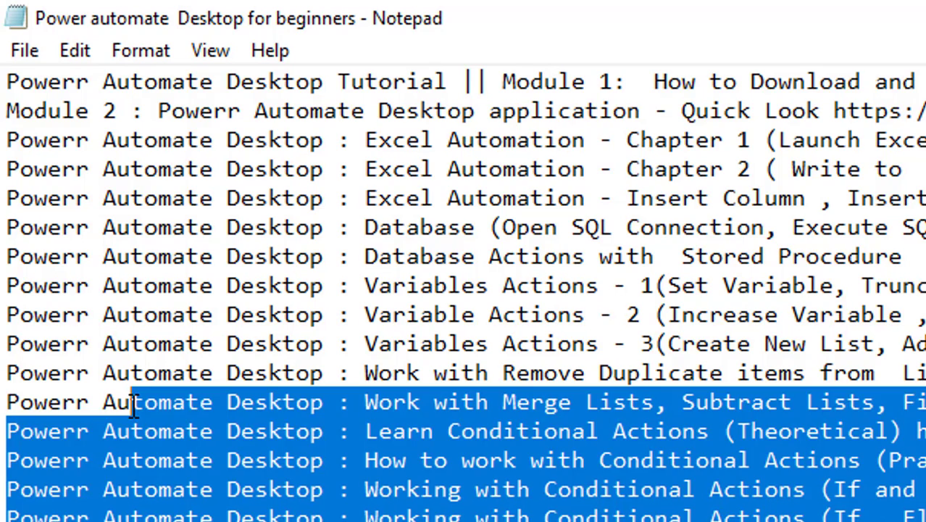
scroll(132, 401, up, 1)
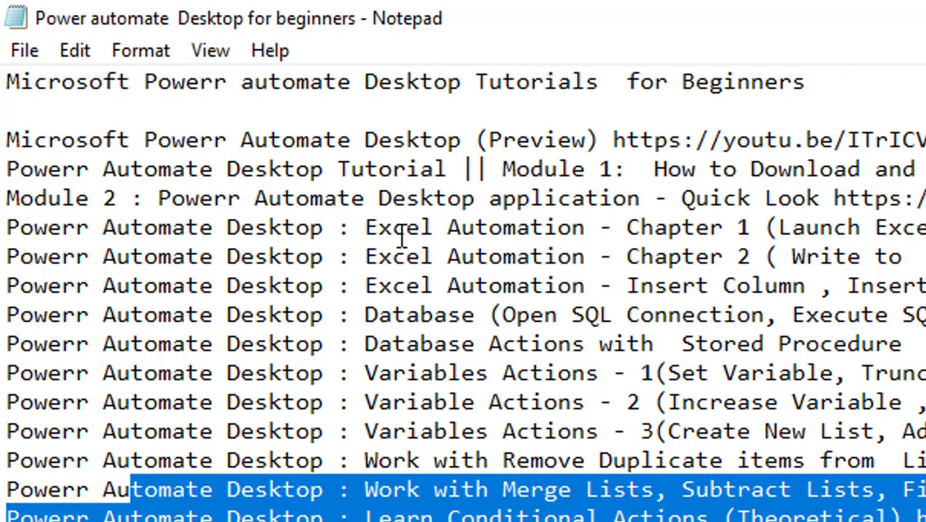
click(502, 230)
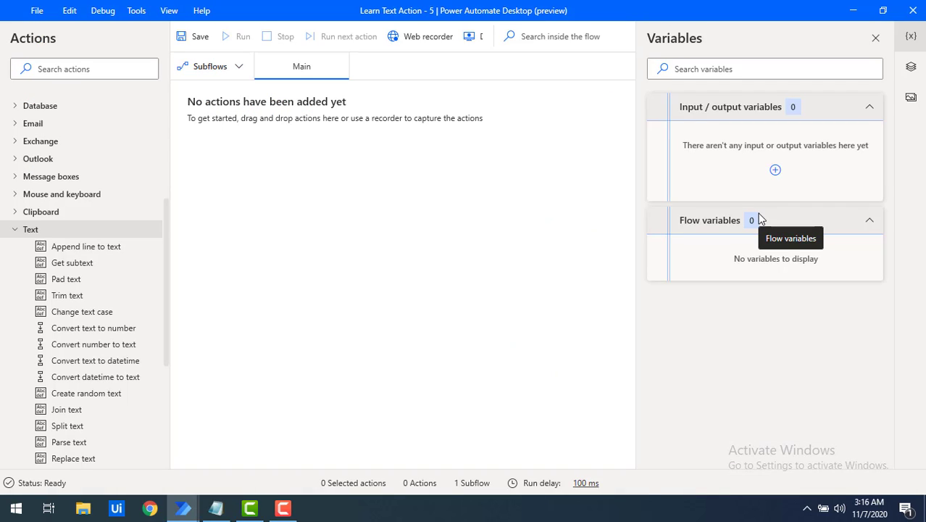
Step: Search for 'read text' and add a Read text from file action to Main
click(84, 68)
text(read tex)
drag(86, 122, 90, 122)
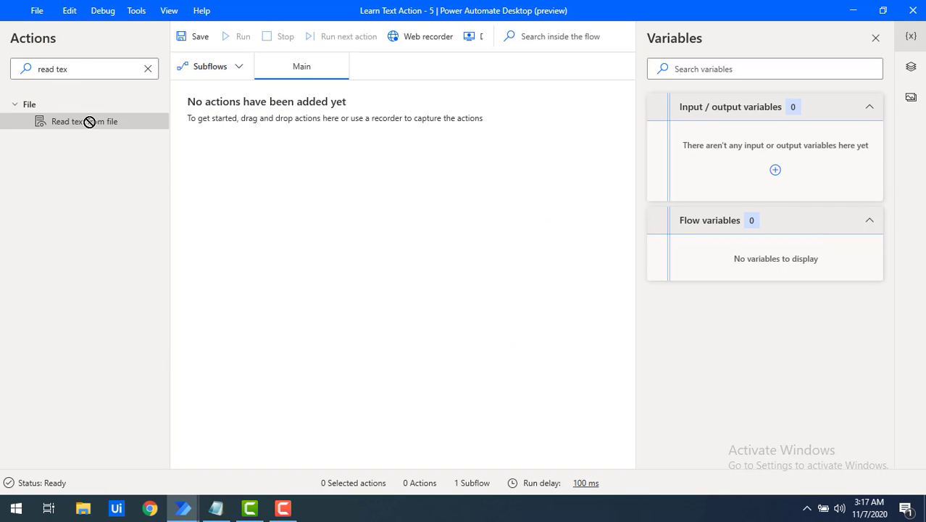
drag(89, 121, 279, 155)
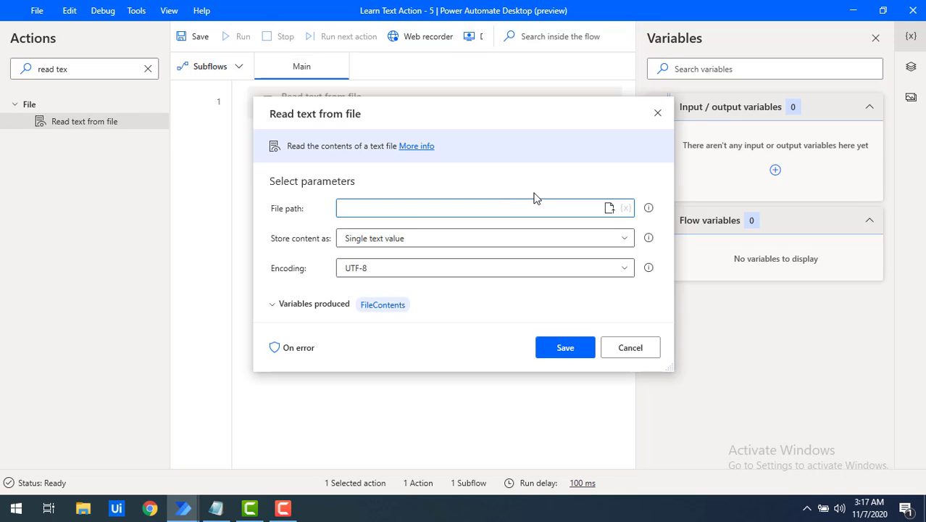
Step: Set the file path to 'Power automate Desktop for beginners.txt' and save the action
click(609, 209)
double_click(431, 249)
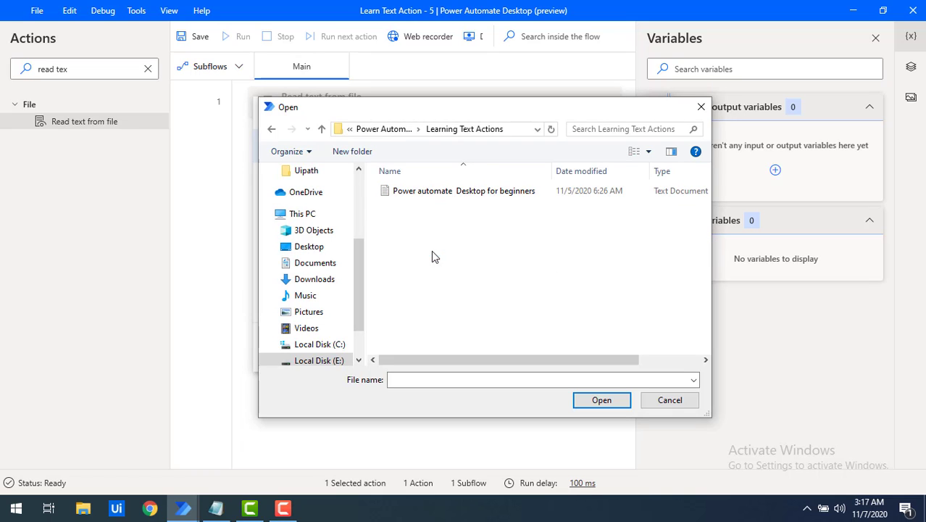
click(442, 194)
click(600, 403)
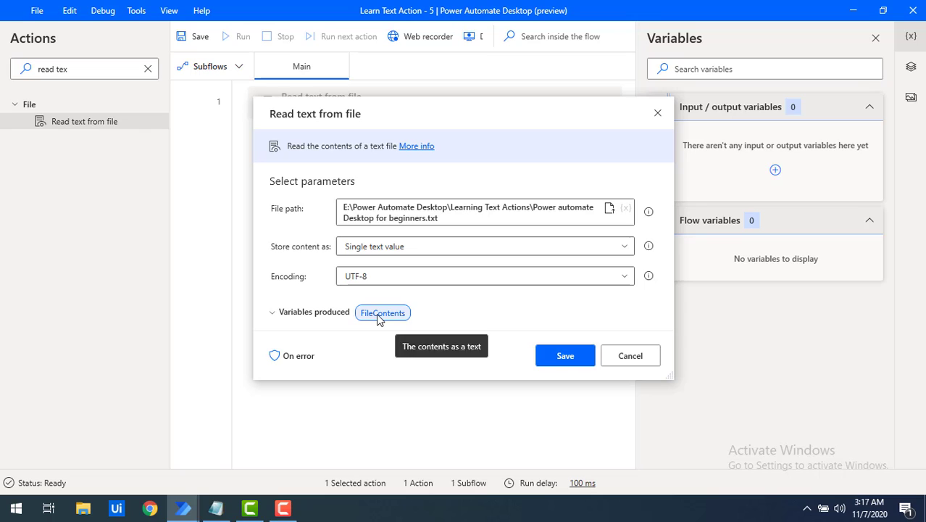
click(564, 356)
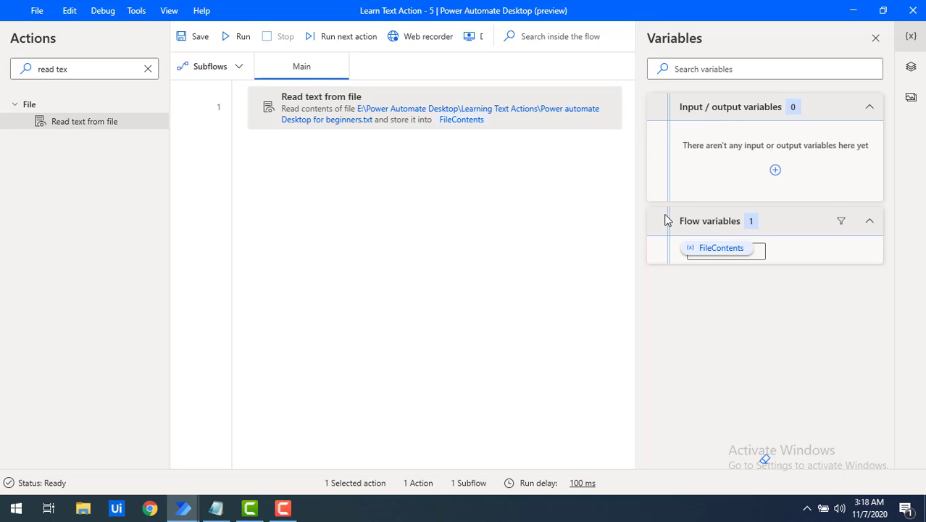
Step: Clear the action search and add Replace text below the Read text from file action
click(148, 69)
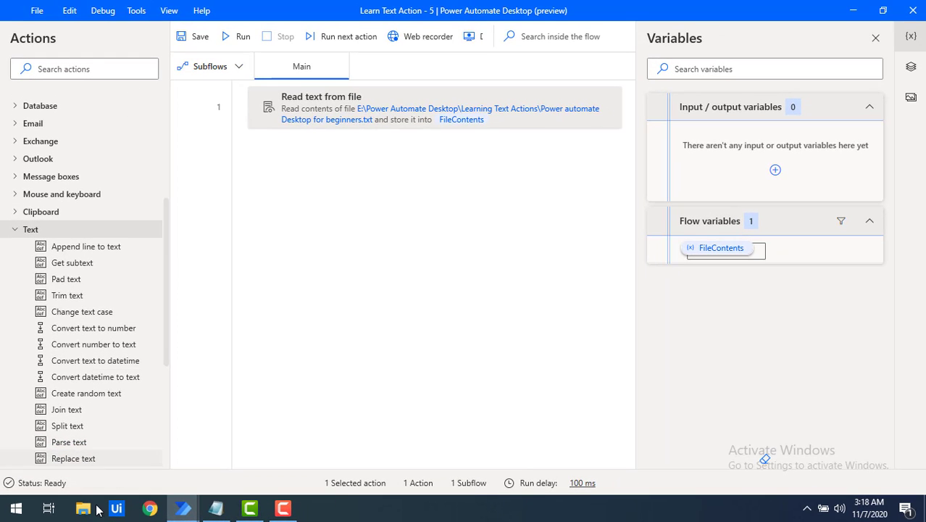
drag(71, 460, 360, 299)
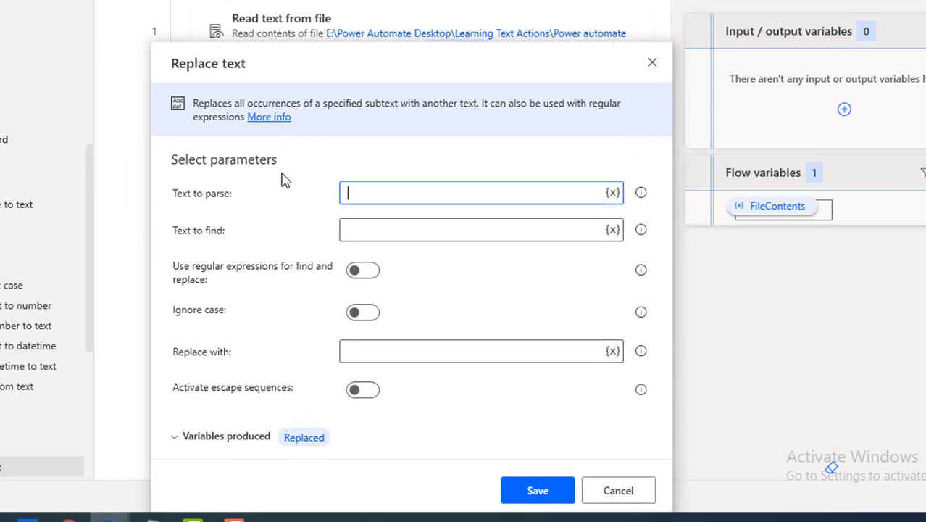
Step: Set Text to parse to %FileContents% and Text to find to 'Powerr'
click(617, 184)
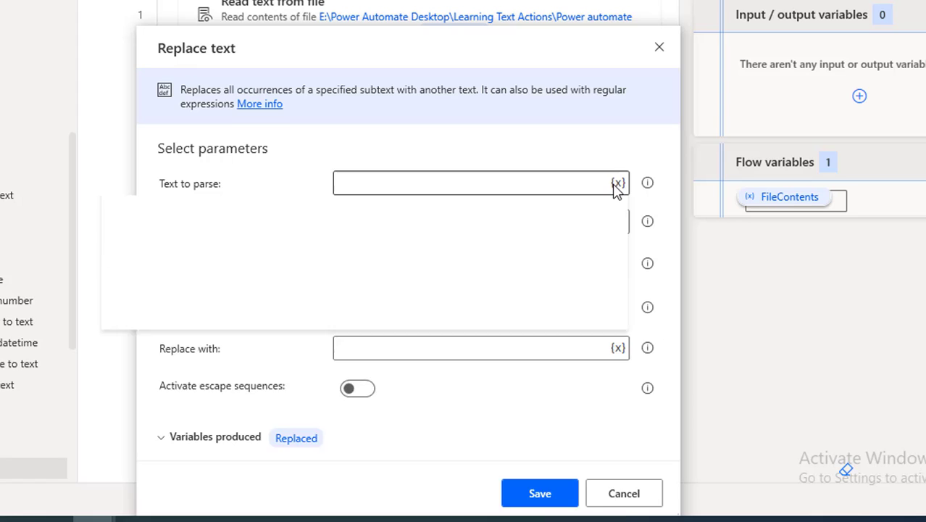
click(191, 296)
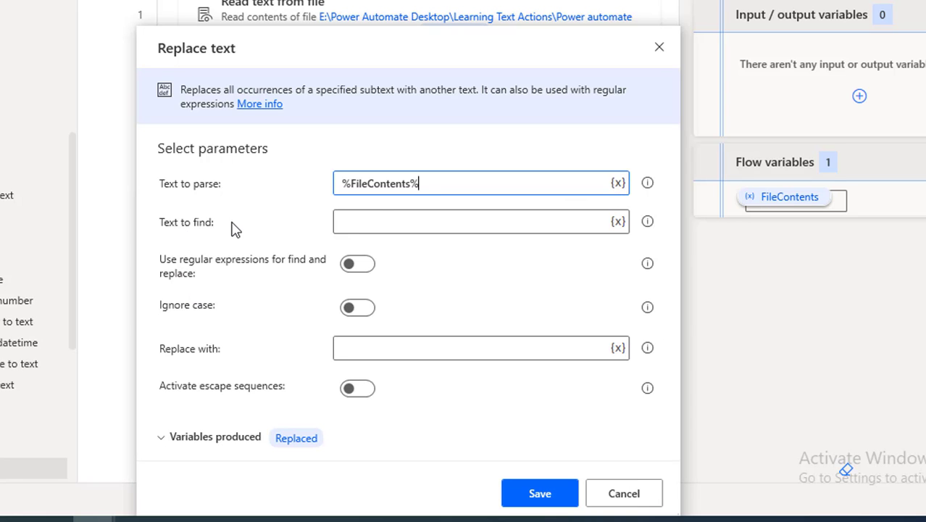
click(378, 221)
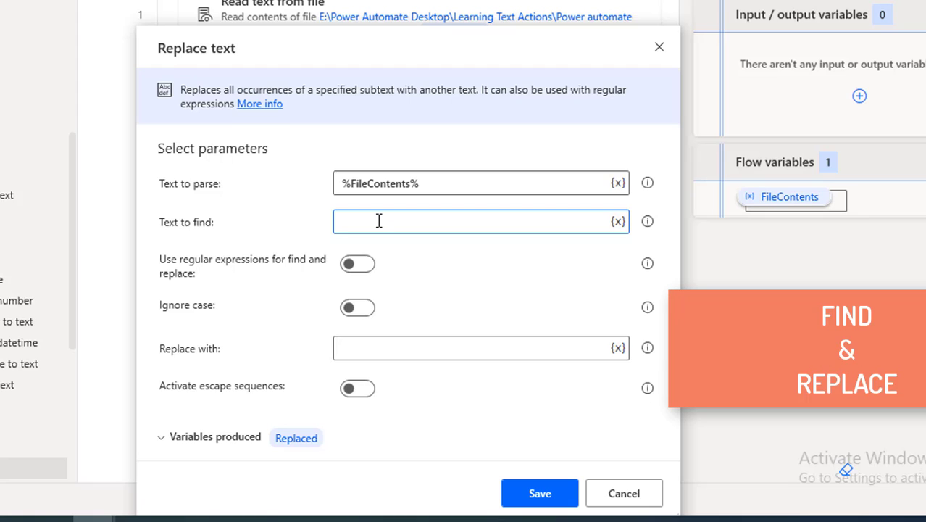
text(Powerr)
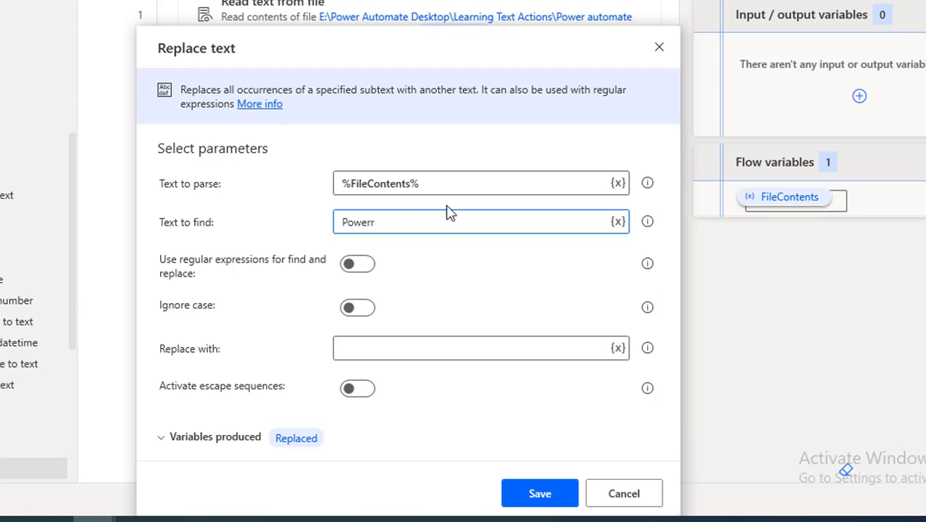
double_click(347, 222)
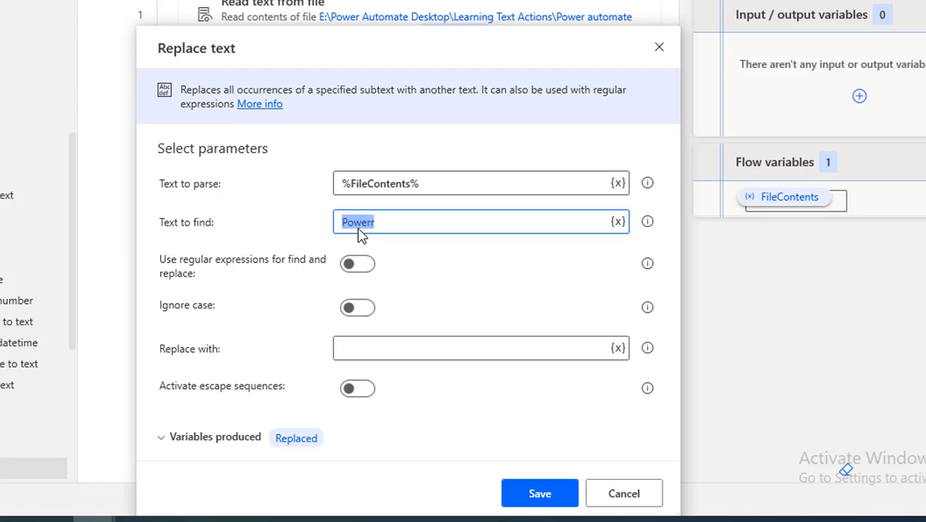
click(395, 231)
drag(367, 223, 386, 240)
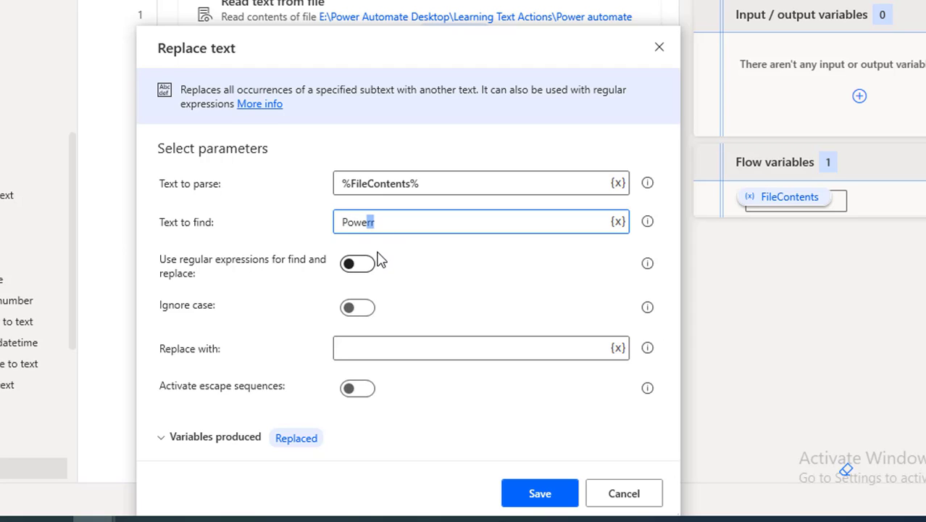
Step: Set Replace with to 'Power' and save the Replace text step
click(357, 350)
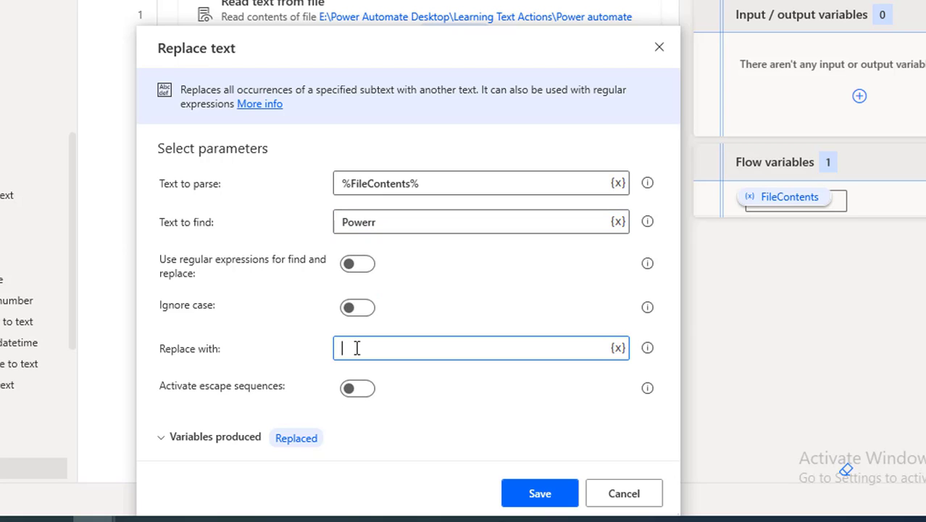
text(Power)
drag(376, 349, 330, 352)
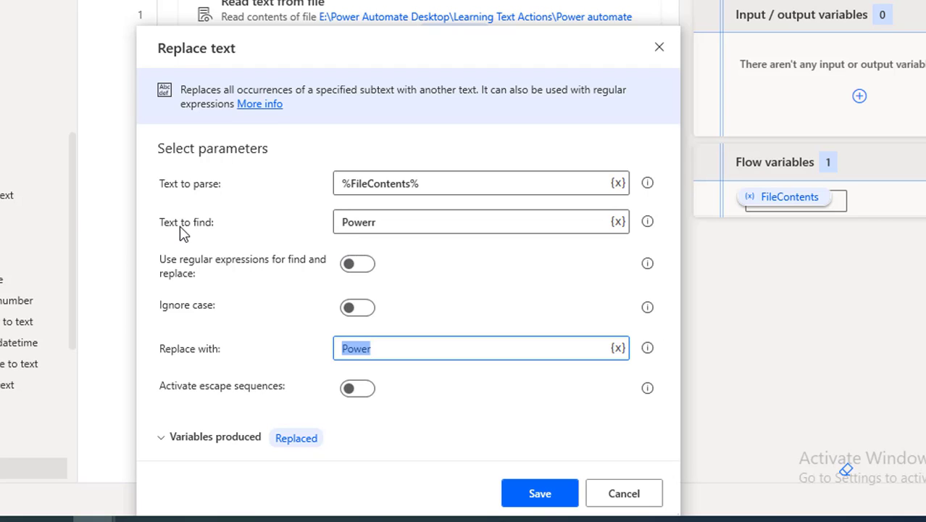
drag(393, 224, 312, 231)
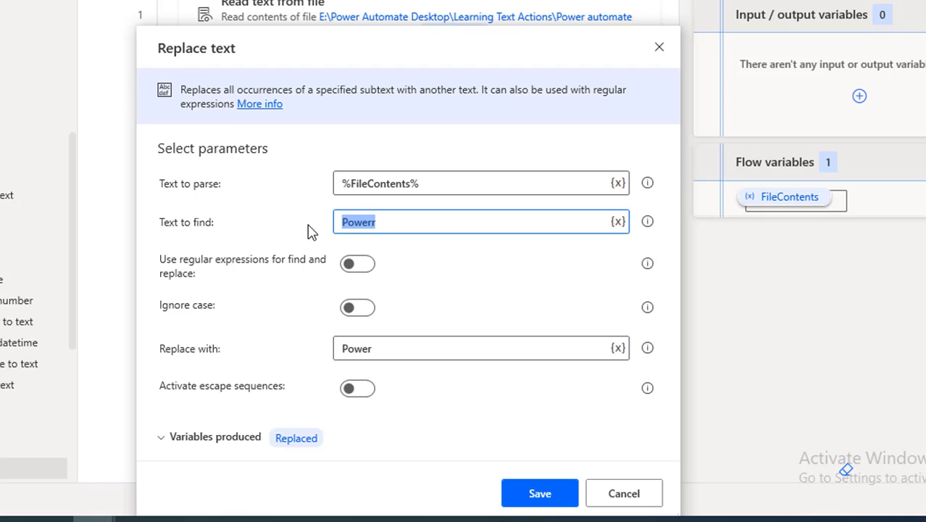
drag(390, 350, 291, 348)
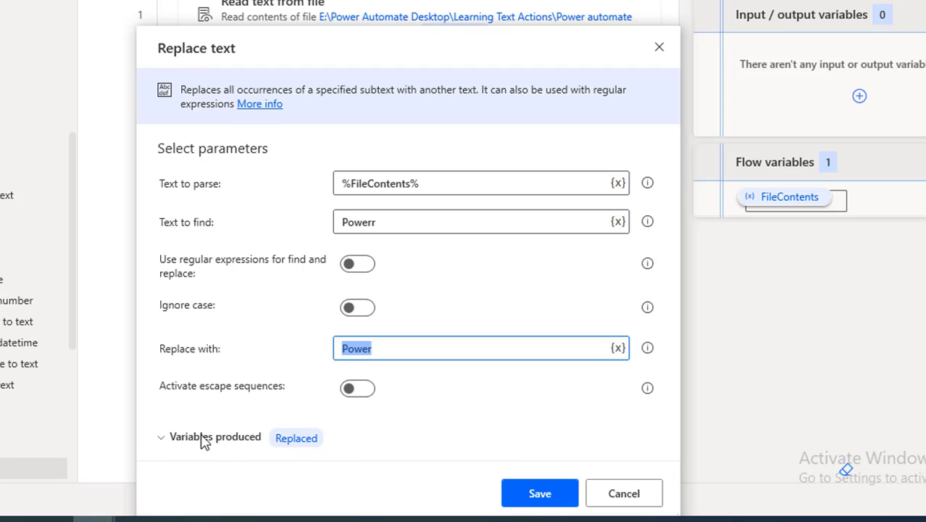
mouse_move(287, 444)
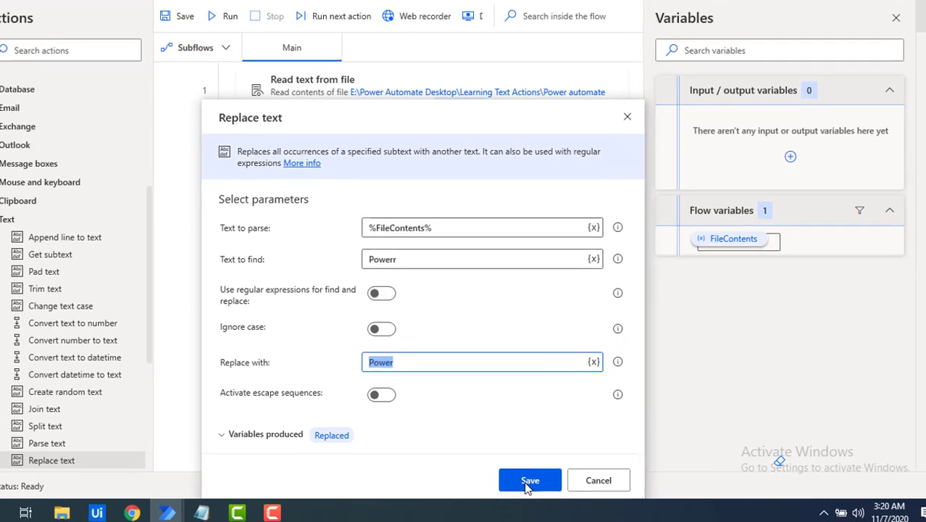
click(538, 495)
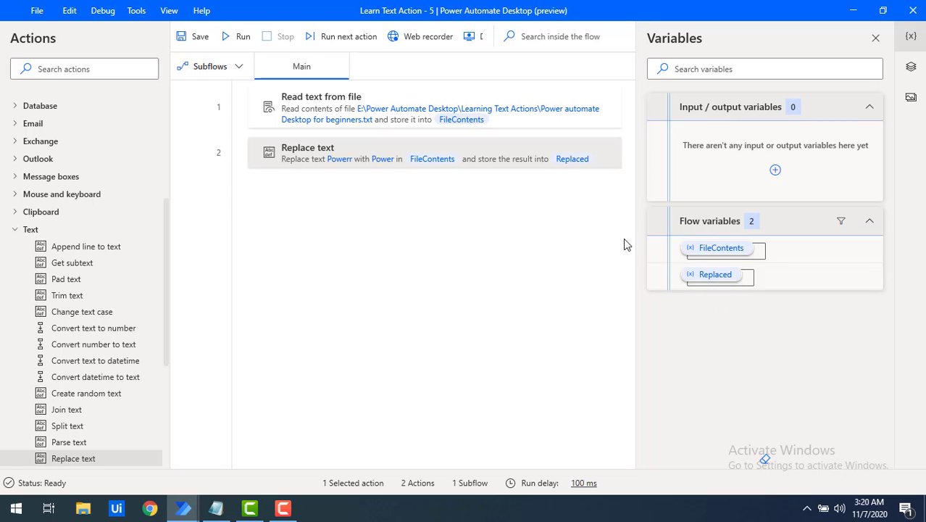
Step: Add a Write text to file action targeting the beginners text file
click(65, 69)
text(writ)
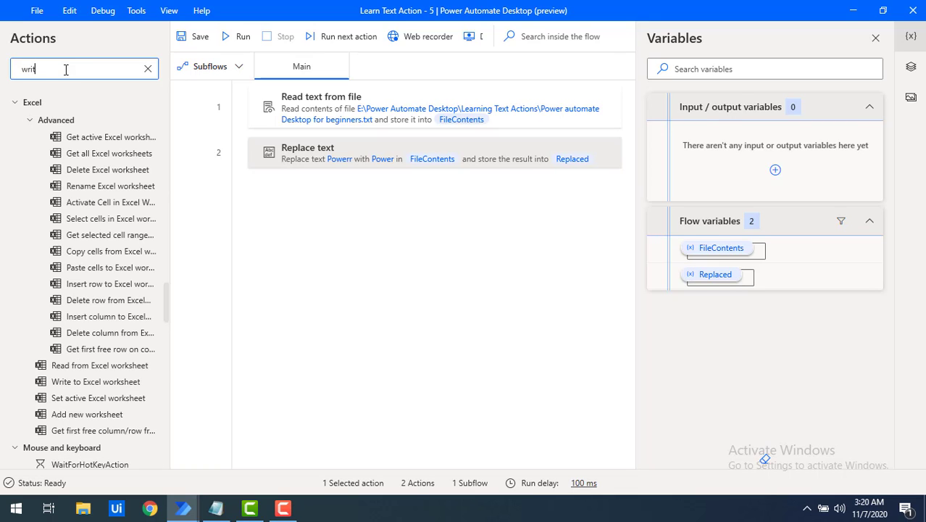
text(e text)
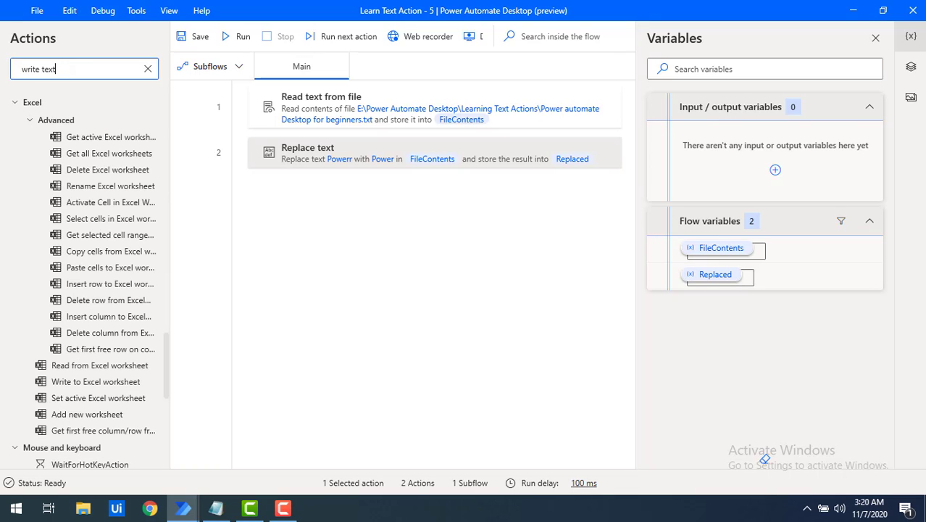
drag(116, 125, 358, 232)
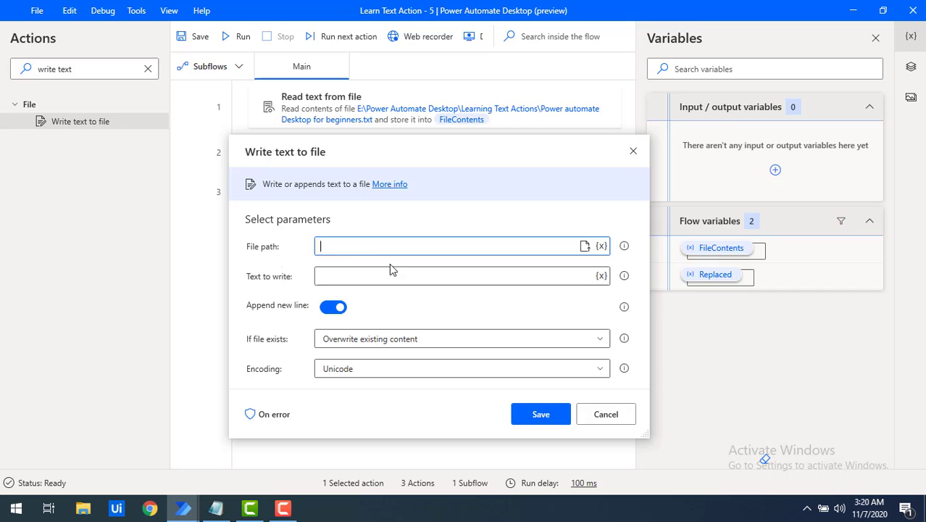
click(587, 247)
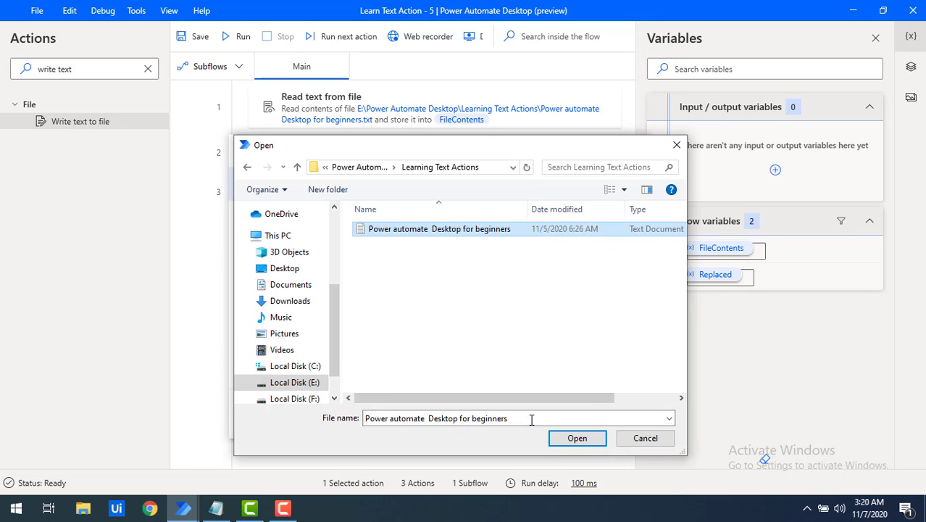
click(573, 438)
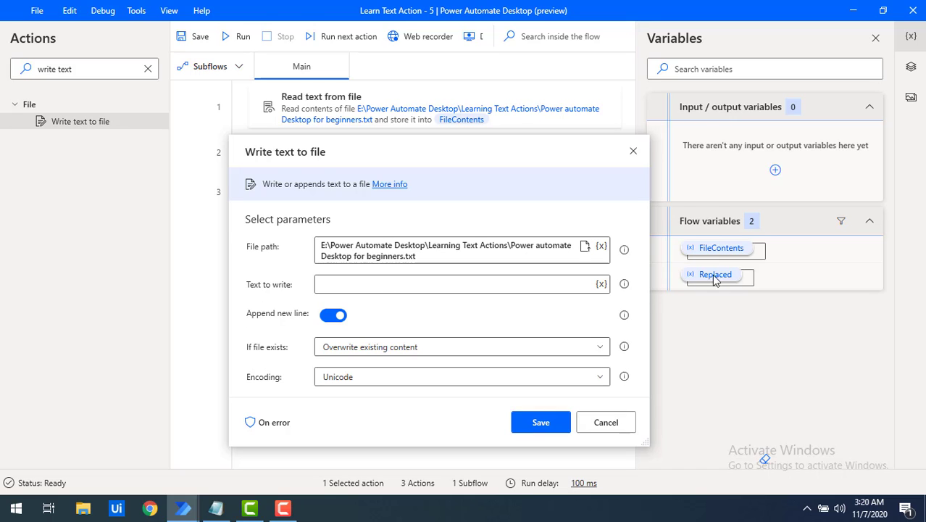
Step: Set Text to write to %Replaced%, save the step, and add a Display message action
click(601, 285)
drag(283, 333, 251, 356)
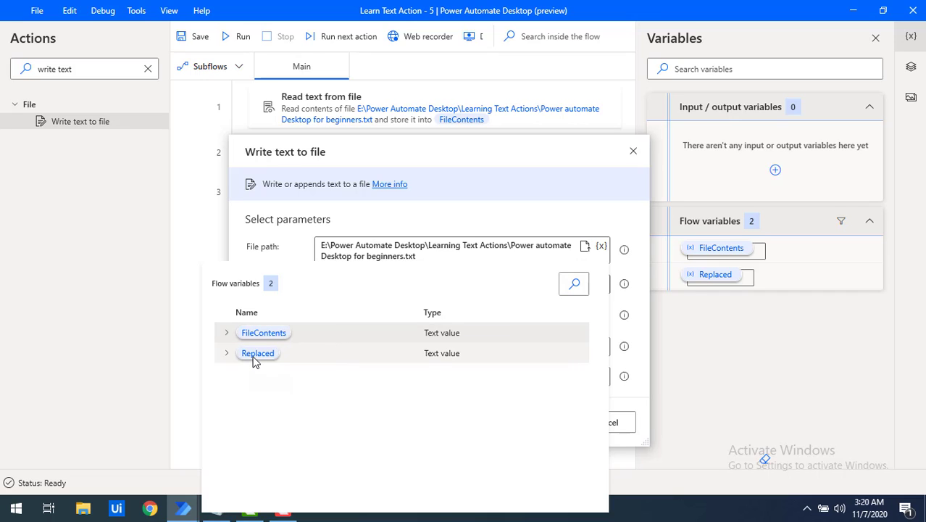
double_click(254, 354)
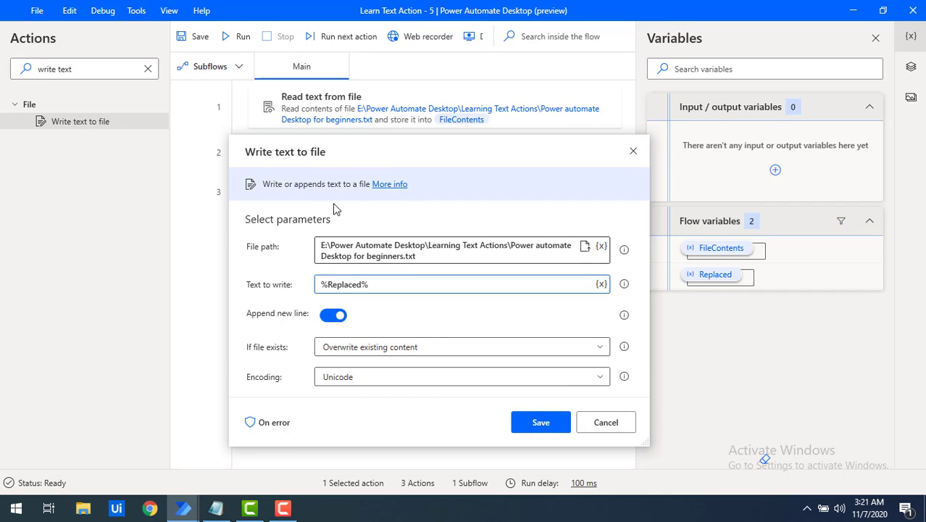
click(537, 428)
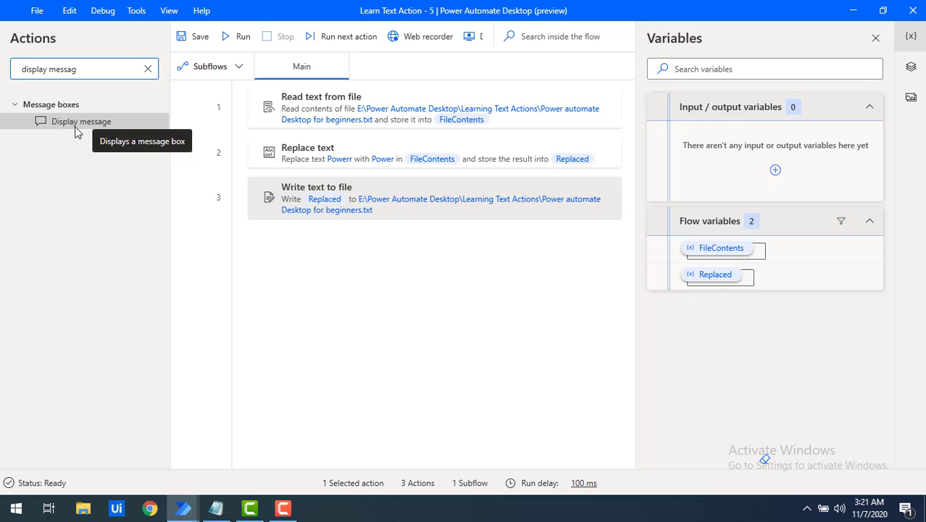
drag(66, 128, 356, 288)
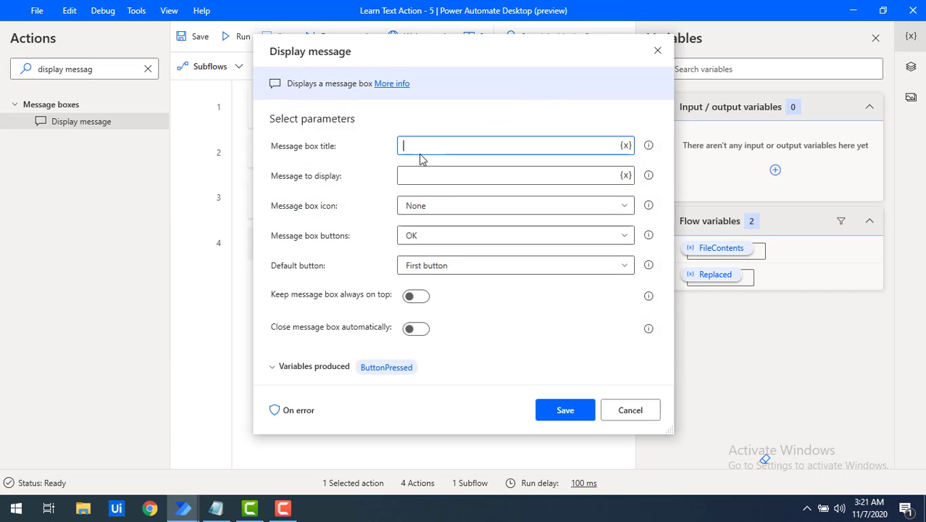
Step: Give the message title 'Flow' and text 'Flow executed', then save it
text(Flow)
click(435, 175)
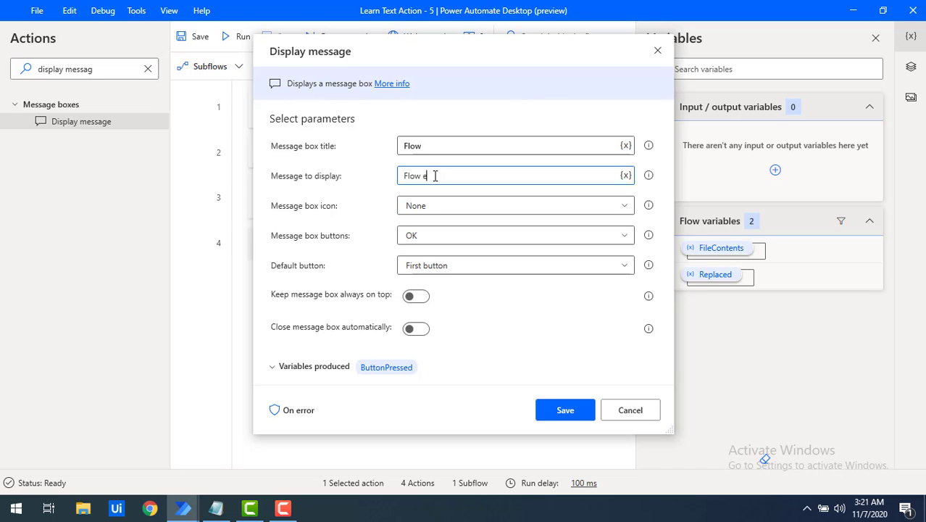
text(Flow executed)
click(563, 410)
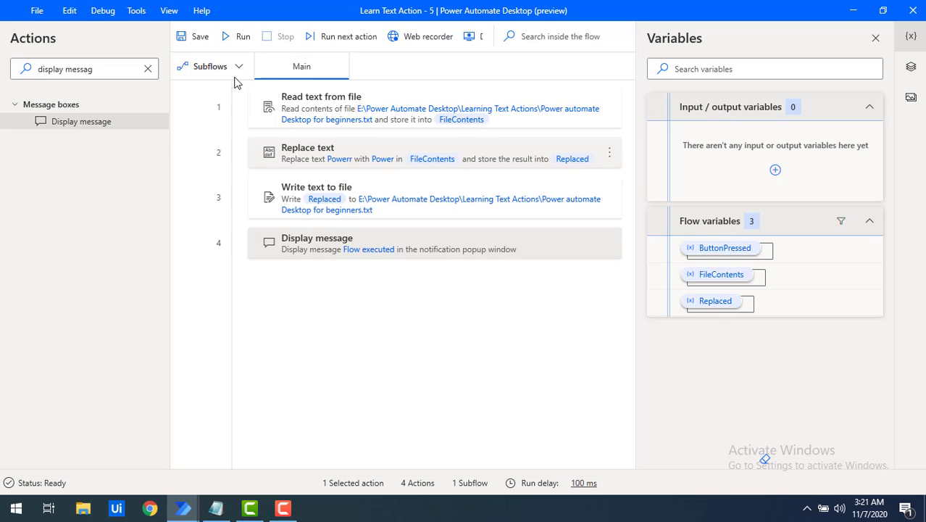
Step: Run the four-step flow and close the 'Flow executed' message with OK
click(237, 37)
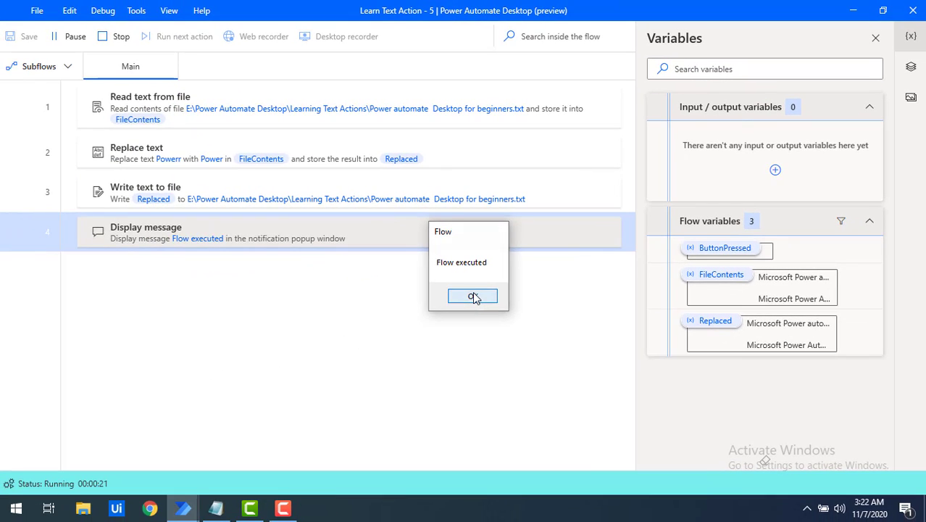
click(473, 296)
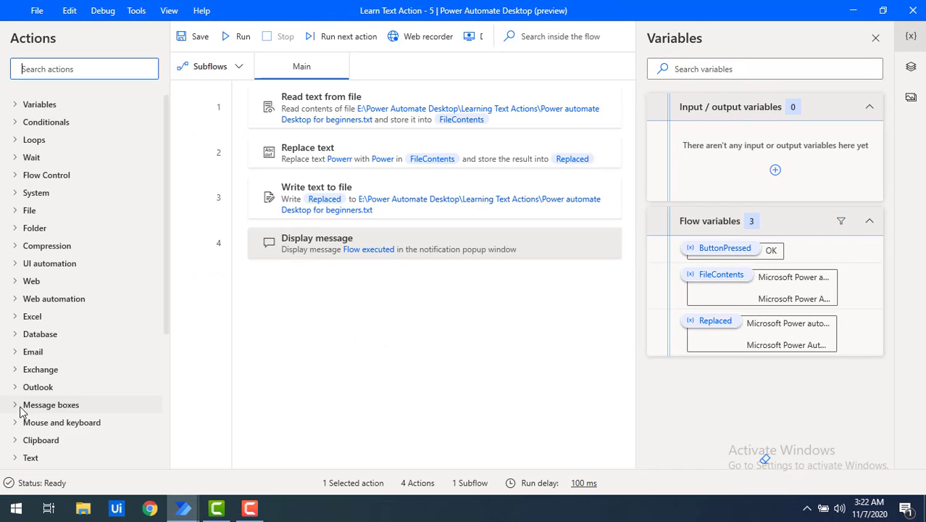
Step: In Notepad, check that 'Power' appears on the title line and on line 33
click(85, 507)
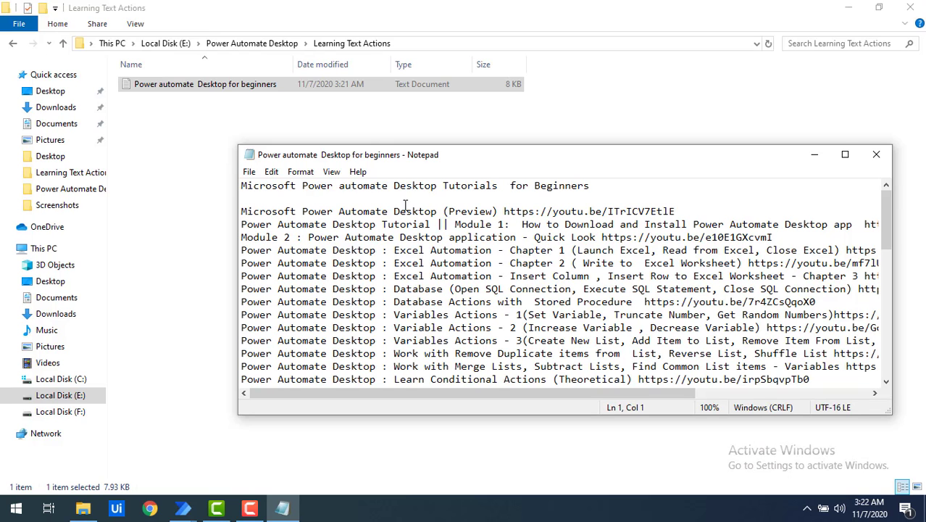
drag(304, 186, 329, 186)
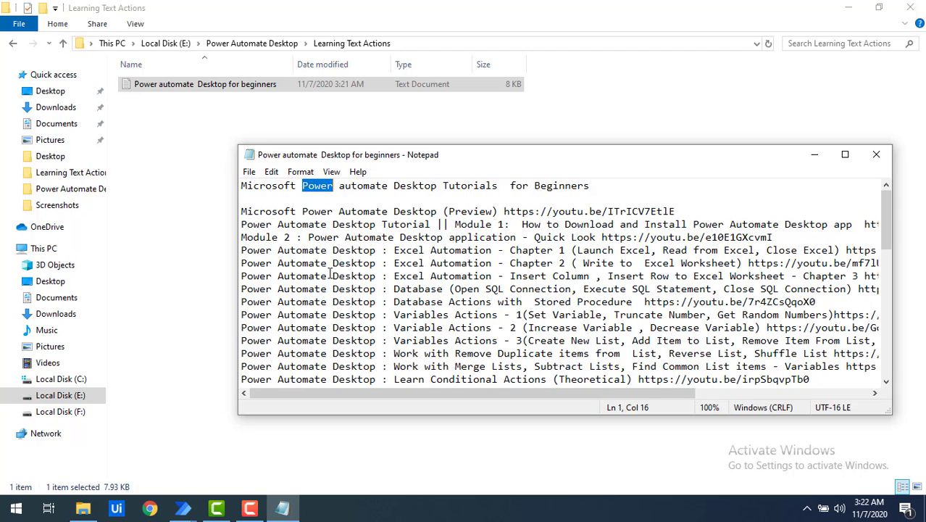
scroll(329, 276, down, 8)
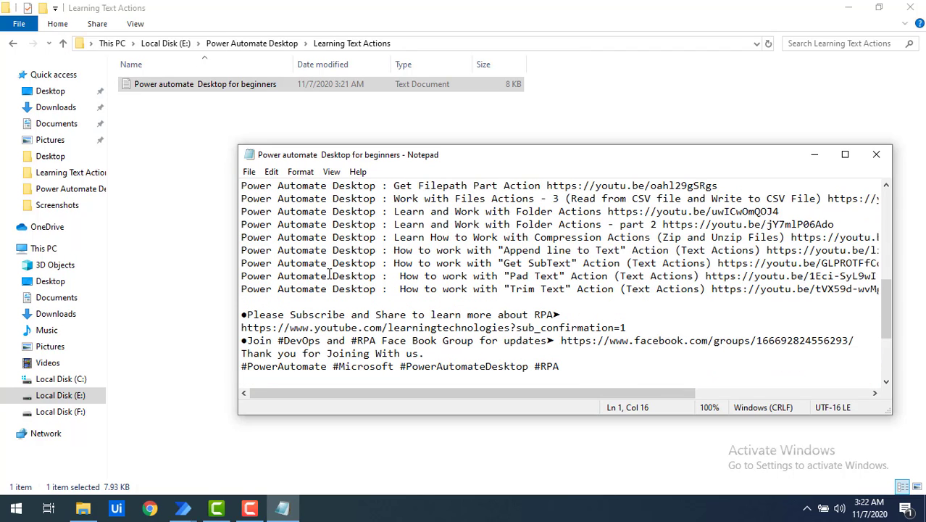
drag(273, 288, 217, 288)
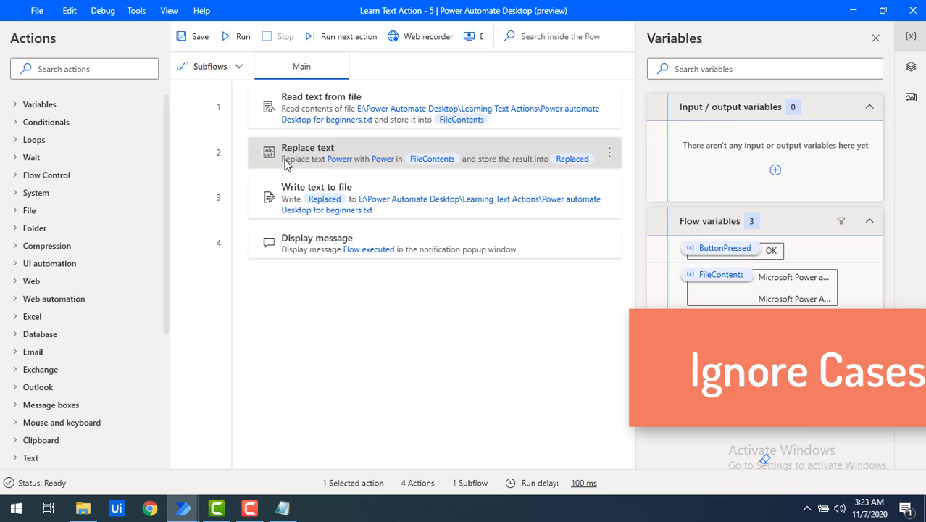
Step: Edit the Replace text step to ignore case and find 'Power'
double_click(330, 161)
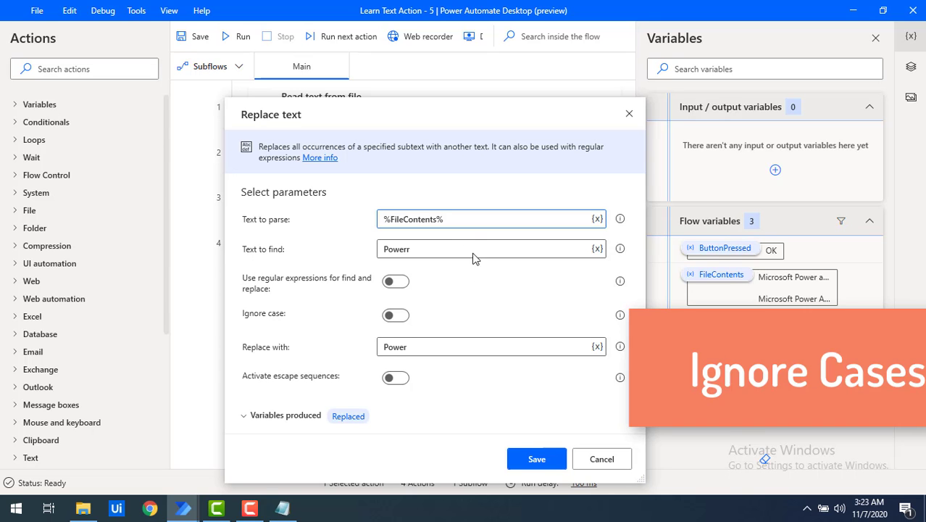
click(378, 253)
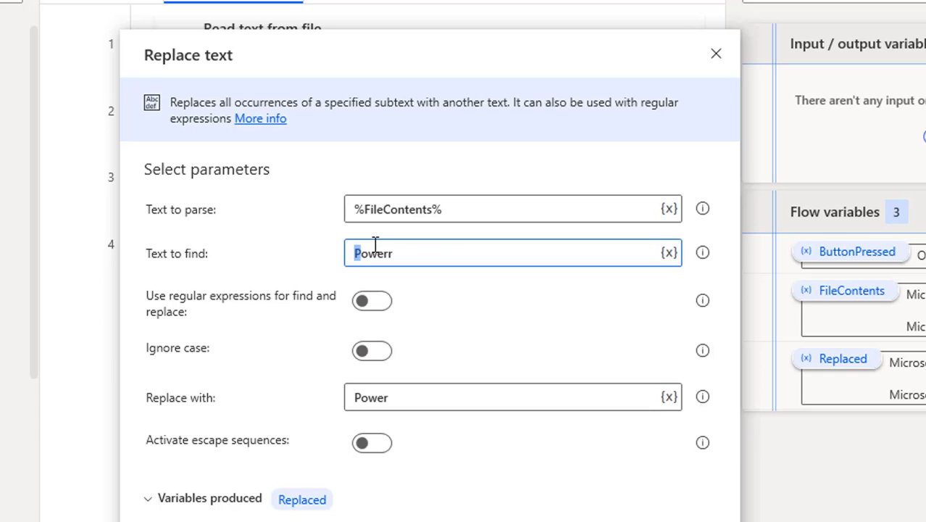
click(381, 358)
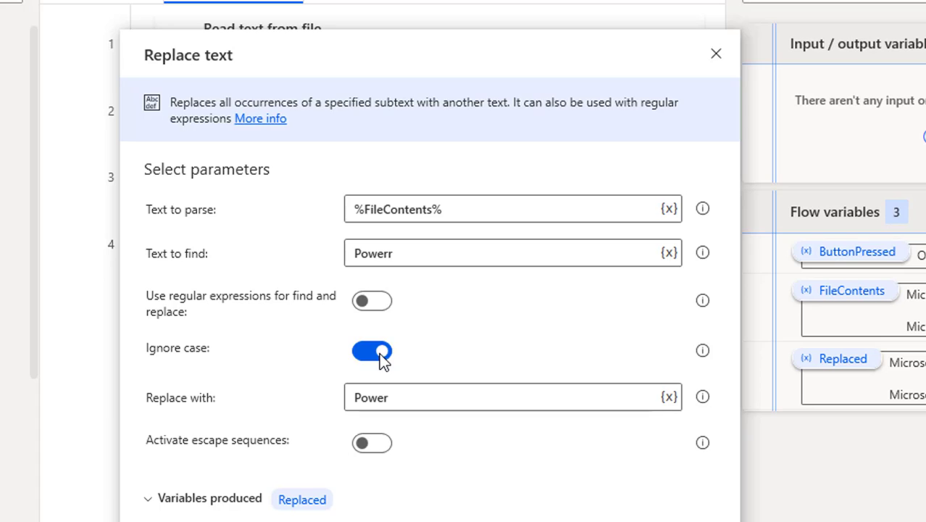
click(409, 254)
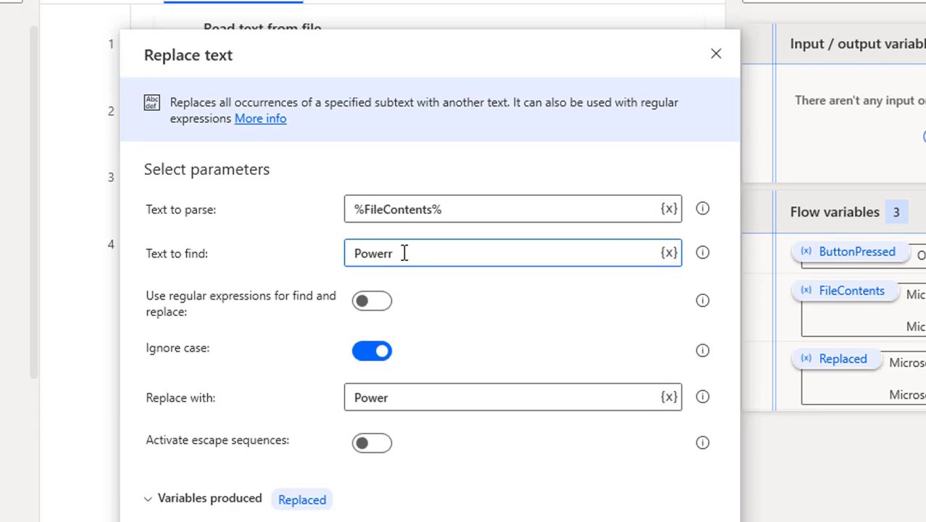
drag(404, 253, 314, 271)
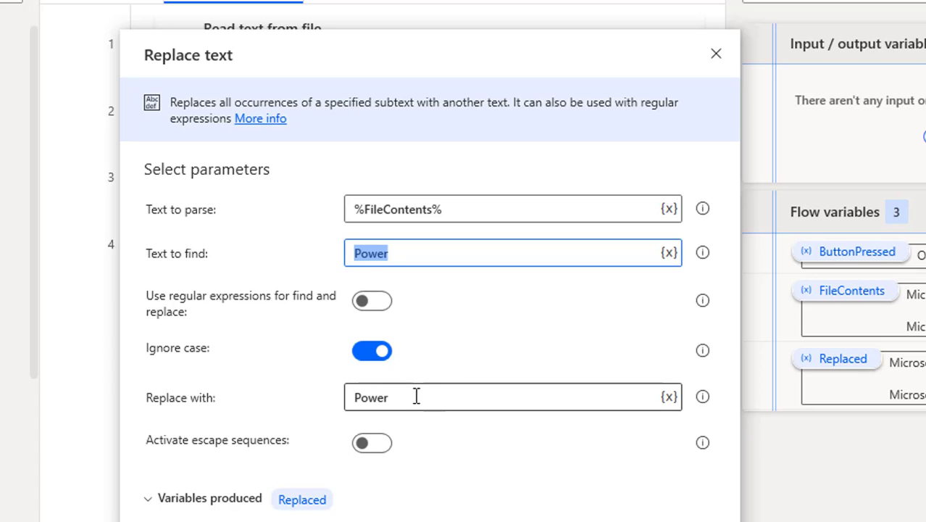
Step: Set Replace with to 'Microsoft Power' and save the step
click(455, 392)
text(Microsoft)
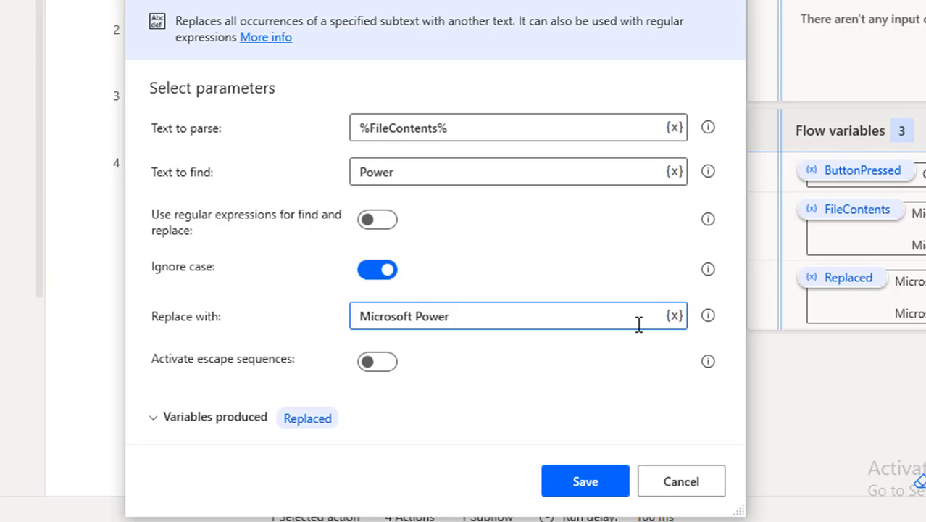
drag(463, 317, 314, 322)
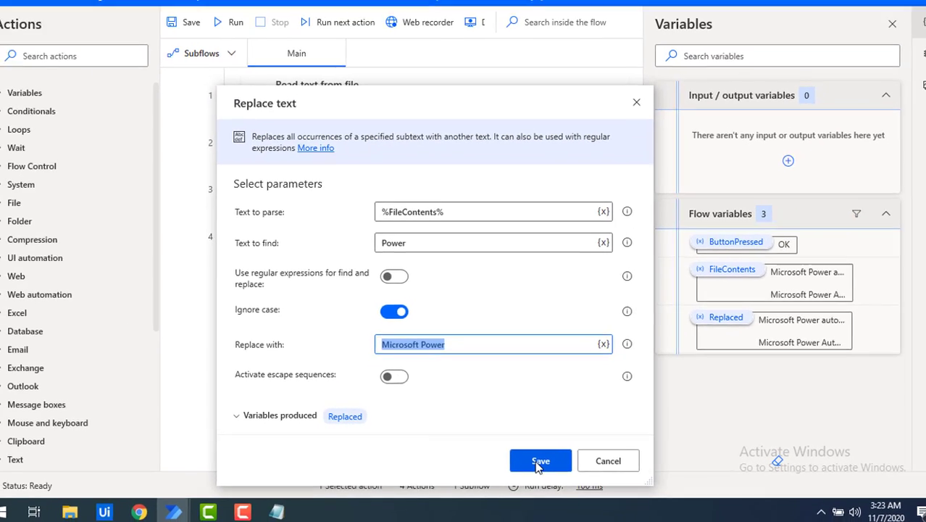
click(537, 462)
Step: Rerun the flow and open the beginners text file in Notepad from the Learning Text Actions folder
click(228, 24)
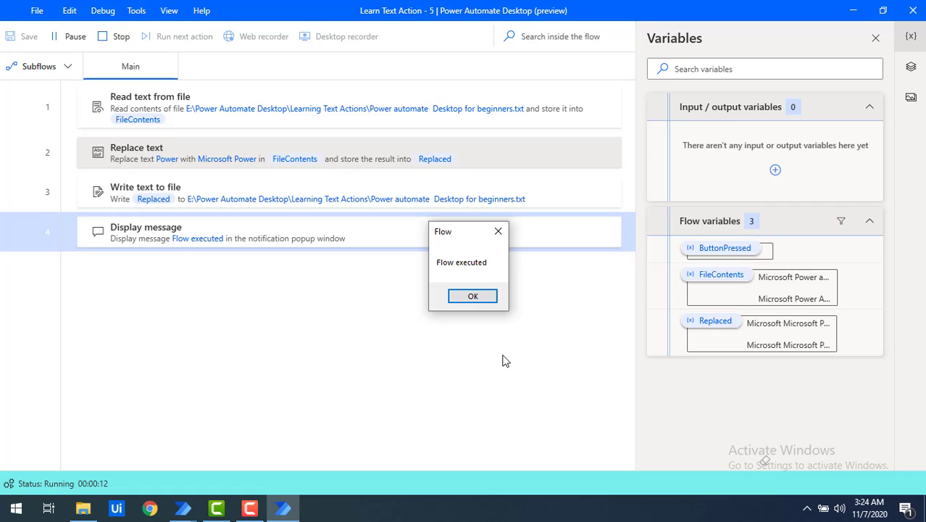
click(84, 509)
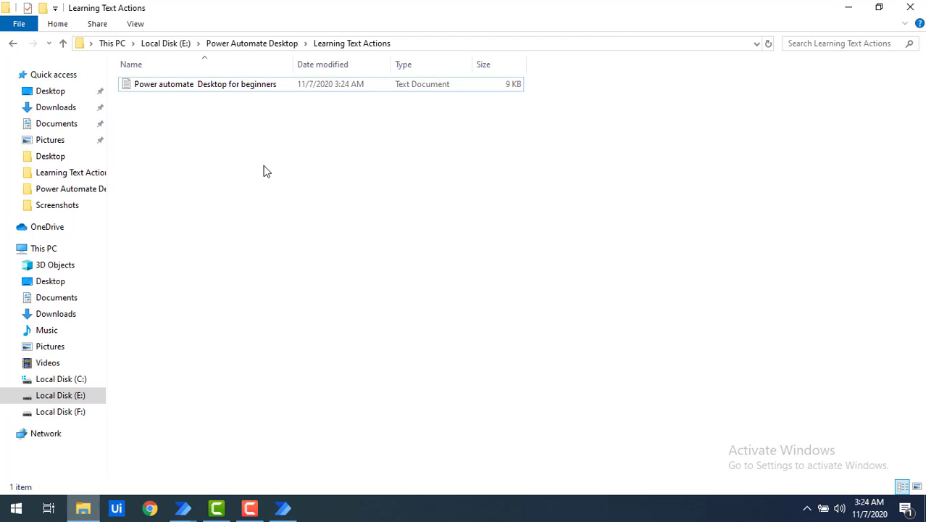
click(239, 87)
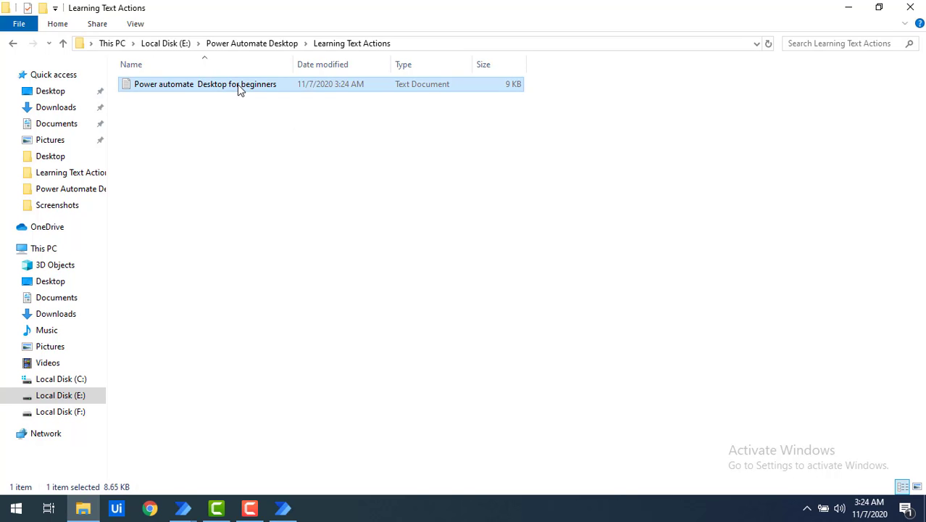
double_click(237, 84)
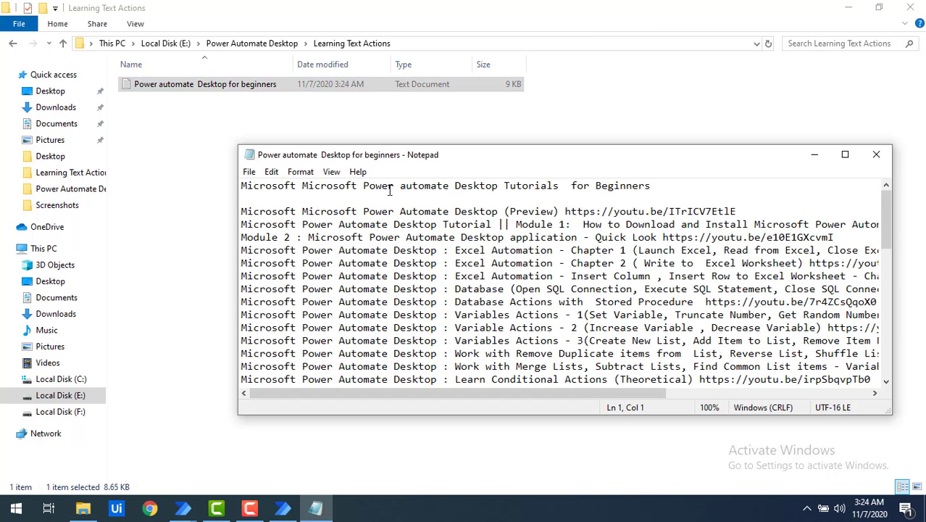
Step: Inspect the title line, where 'Microsoft' now appears doubled before Power
drag(394, 188, 364, 189)
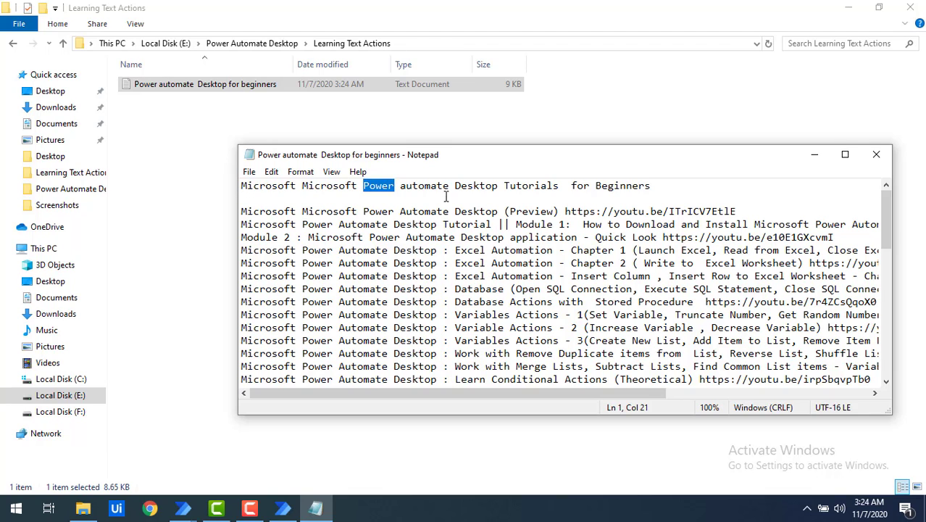
drag(307, 188, 392, 191)
double_click(392, 190)
double_click(312, 187)
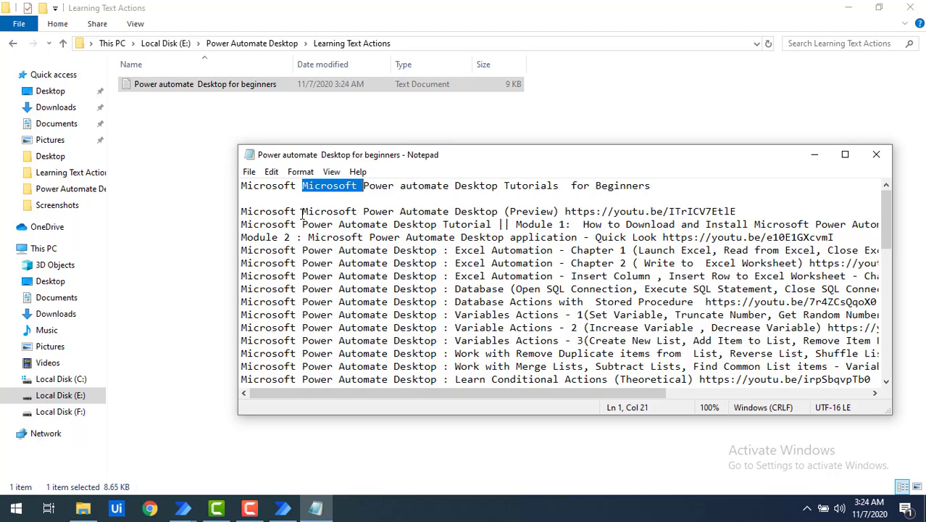
Step: Inspect lines 6 and 7 to confirm they now read 'Microsoft Power'
drag(307, 250, 442, 250)
drag(242, 250, 296, 250)
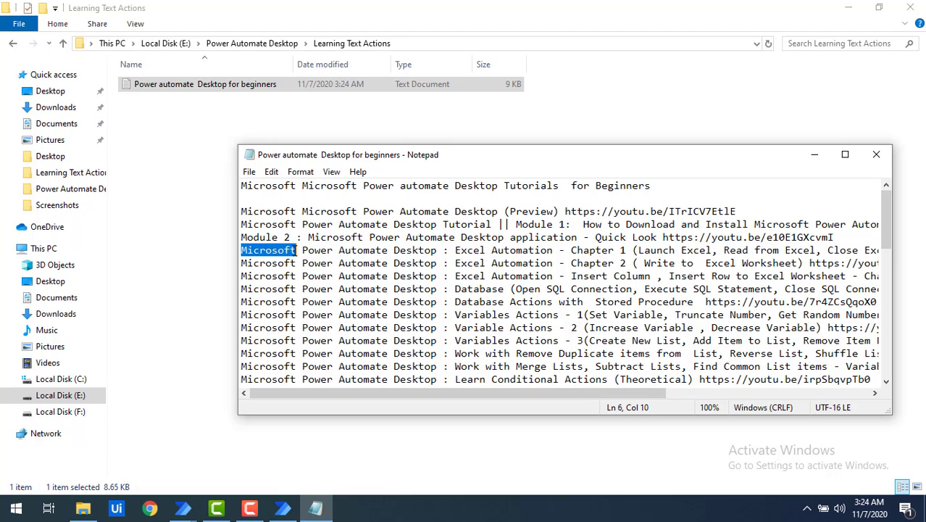
drag(246, 264, 296, 275)
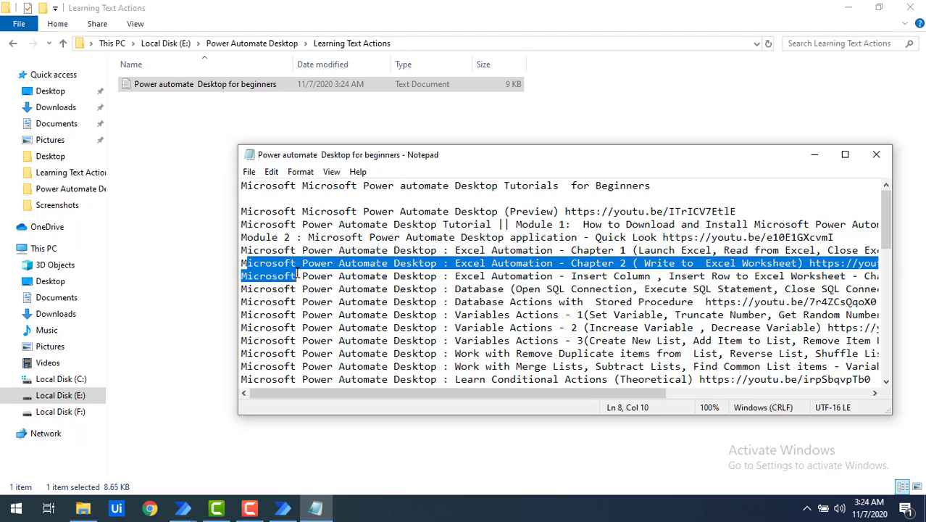
click(302, 263)
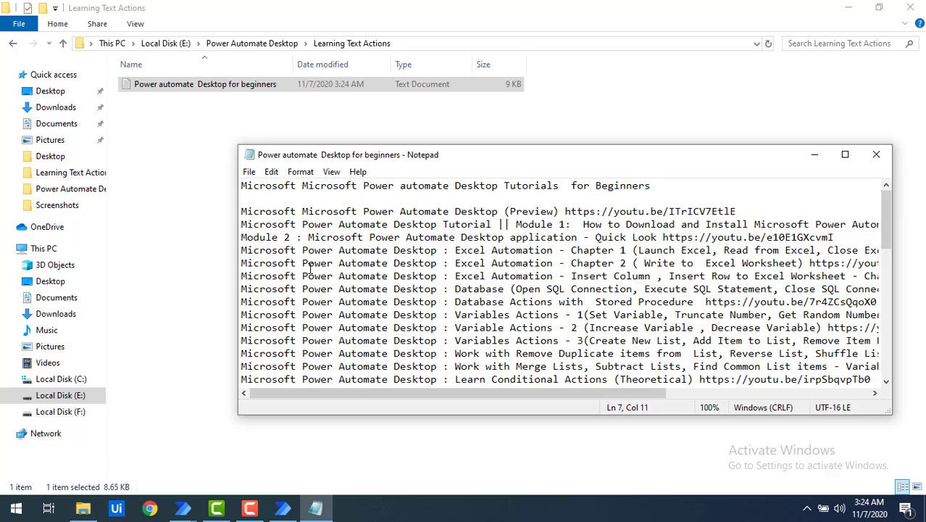
click(309, 263)
drag(302, 263, 306, 264)
click(320, 264)
drag(339, 263, 243, 269)
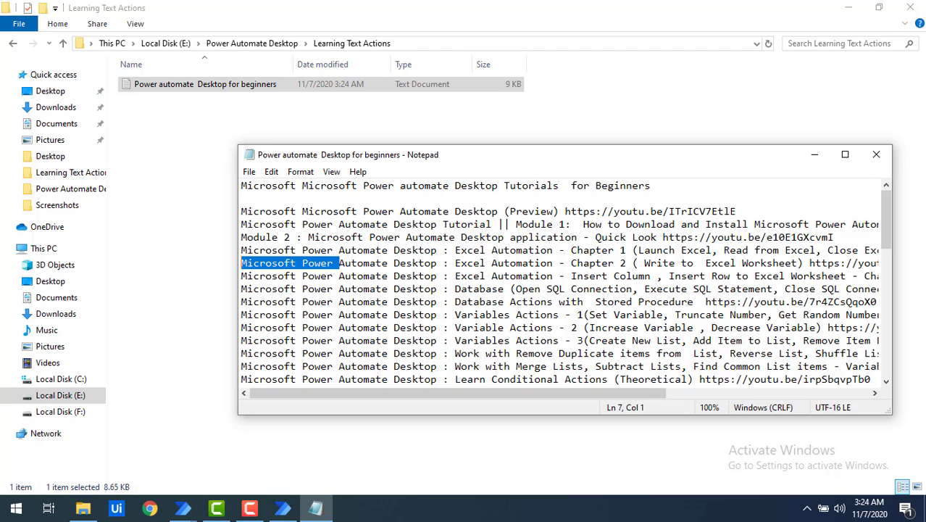
Step: Review the digits in the text file (Module 1, Variables Actions - 1 and 2), then minimize Notepad
click(876, 154)
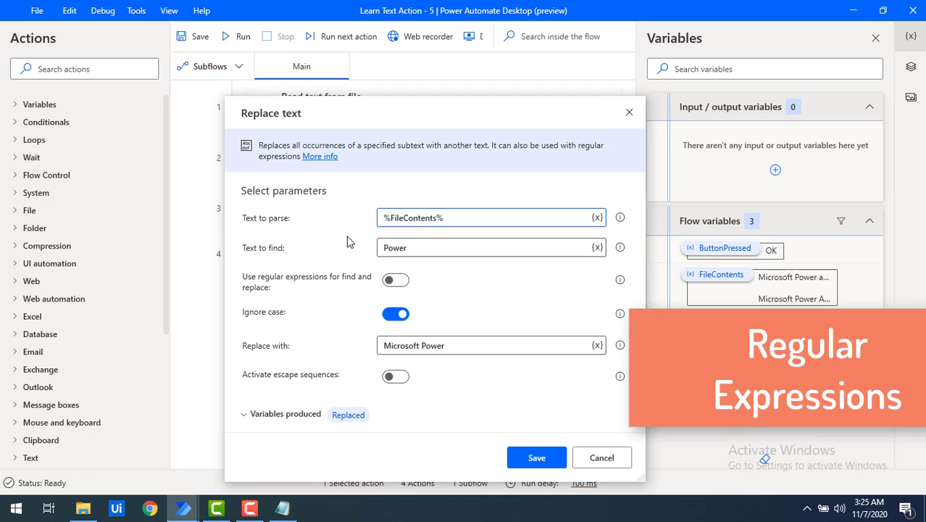
click(283, 512)
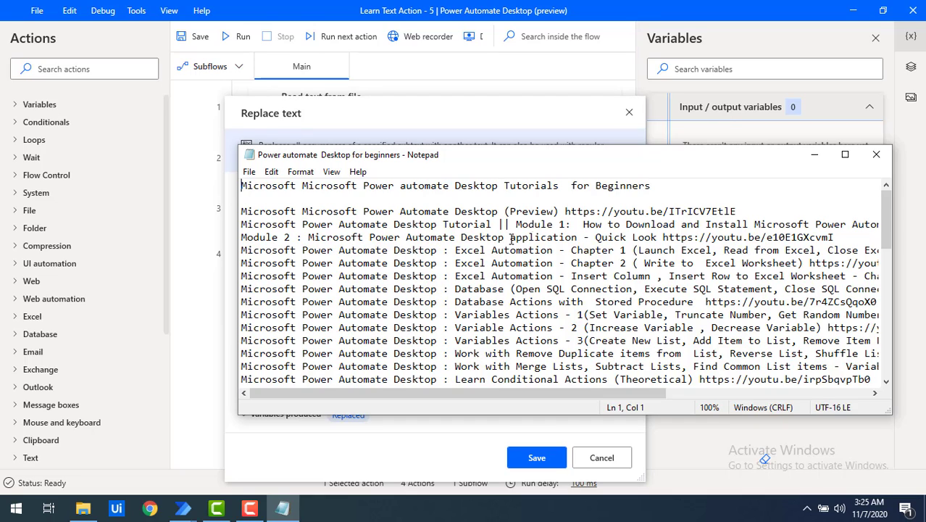
drag(565, 226, 628, 274)
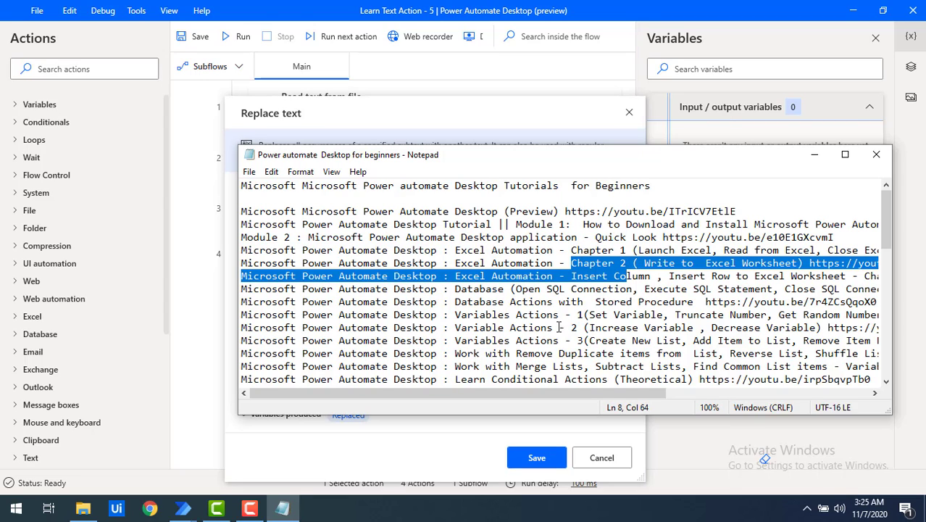
drag(518, 317, 602, 316)
drag(505, 327, 602, 327)
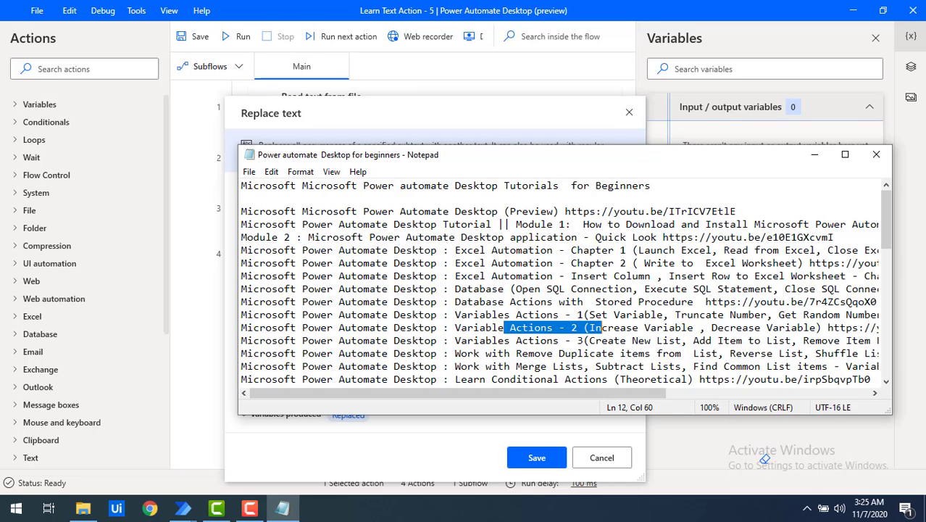
click(815, 155)
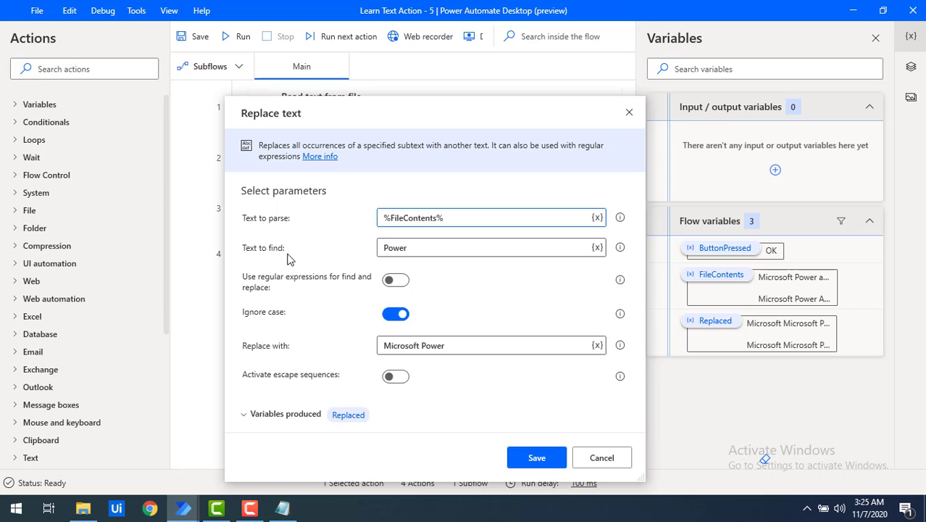
Step: Turn on regular expressions, change the find text to \d and the replacement to Number, then save
click(402, 284)
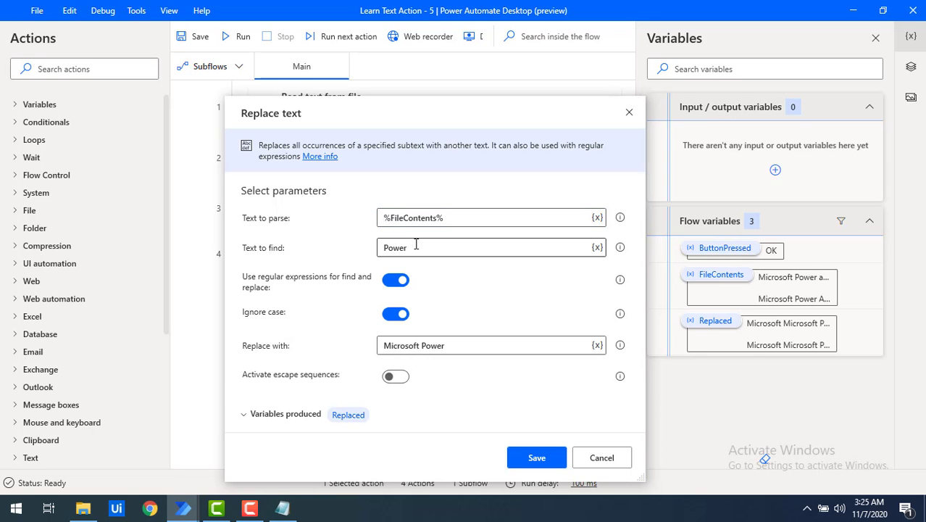
drag(415, 246, 344, 242)
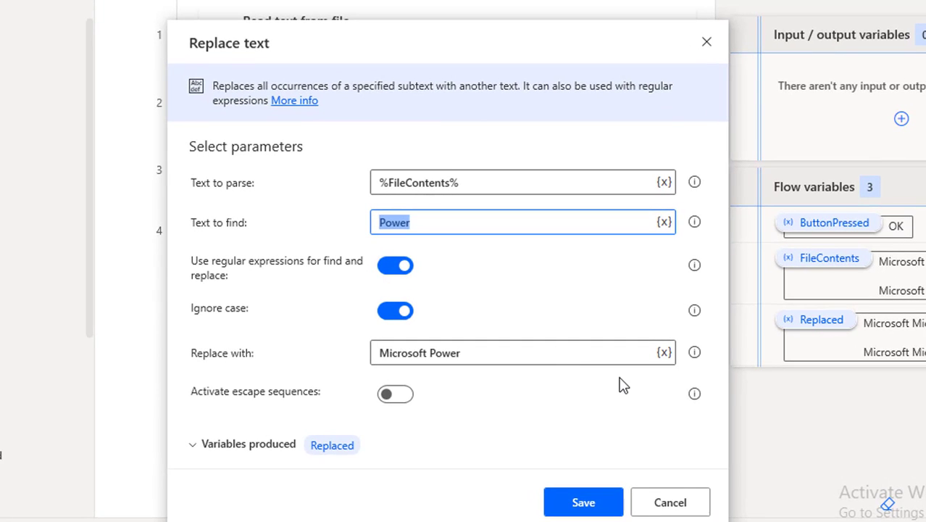
text(\)
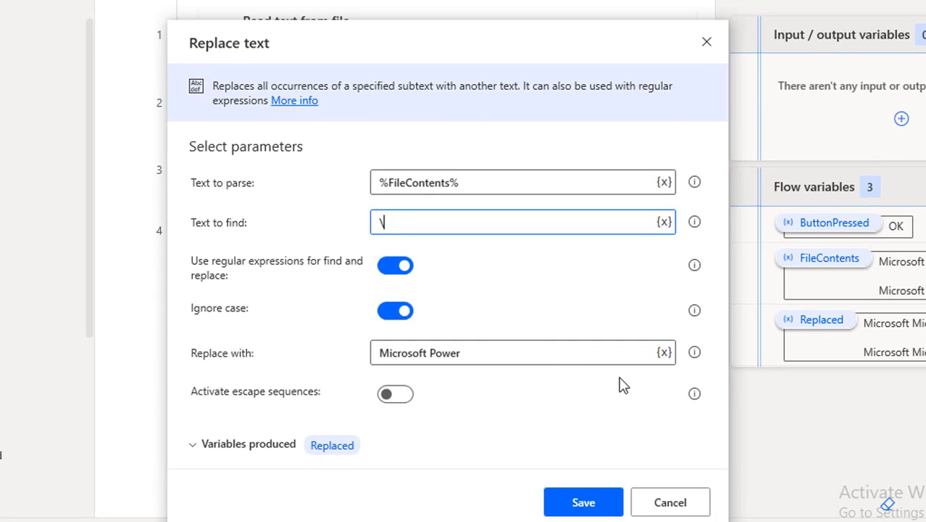
text(d)
drag(405, 228, 357, 235)
click(480, 347)
key(ctrl+a)
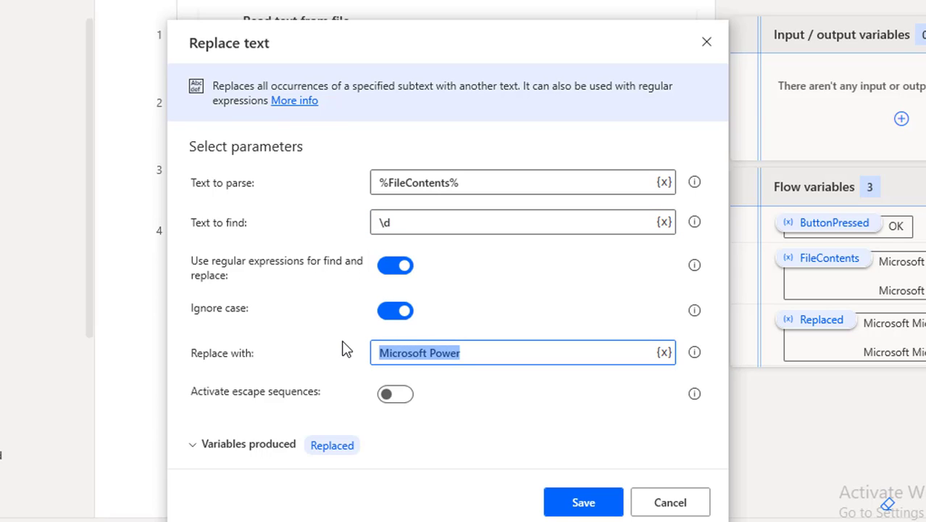
text(Number)
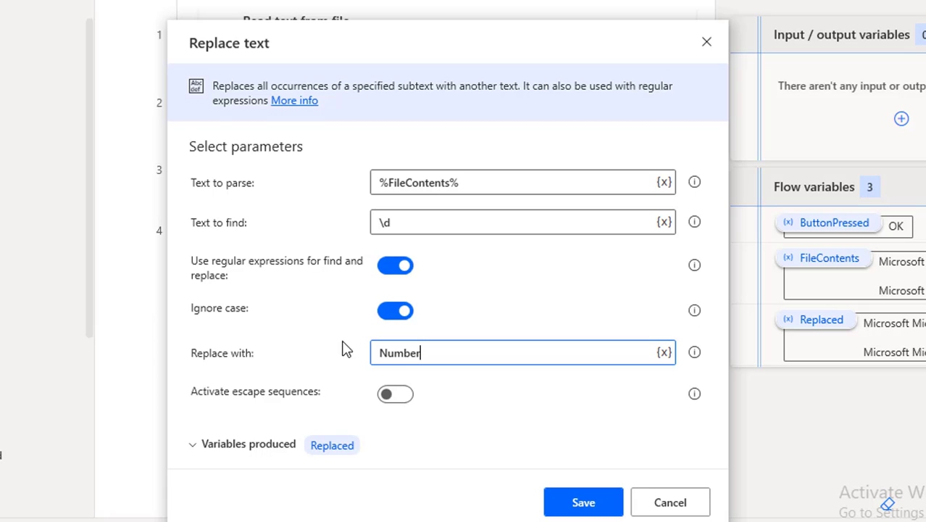
click(389, 355)
double_click(391, 355)
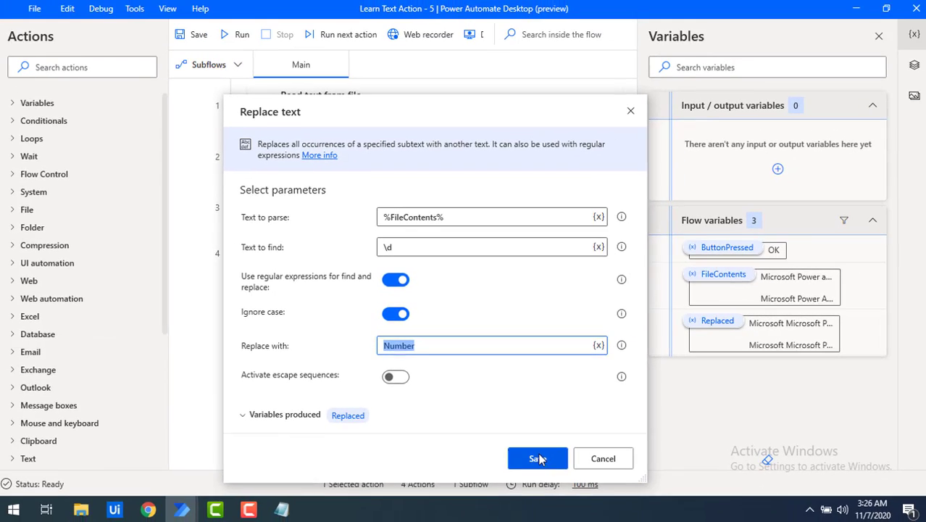
click(568, 488)
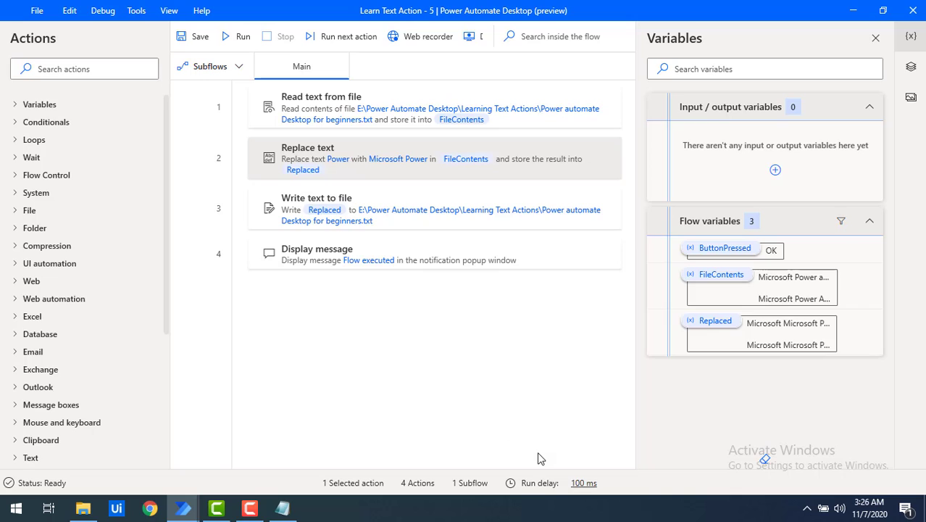
Step: Run the flow and open the rewritten text file in Notepad
click(239, 39)
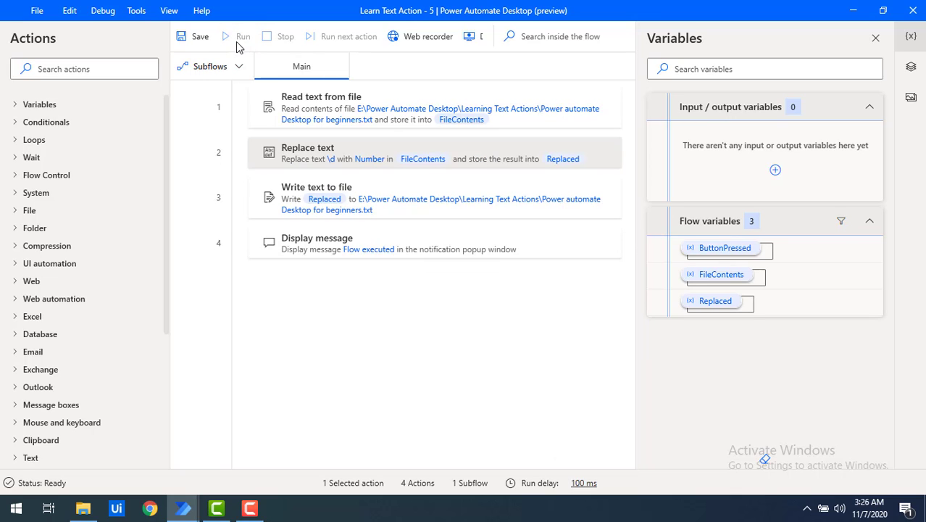
click(92, 510)
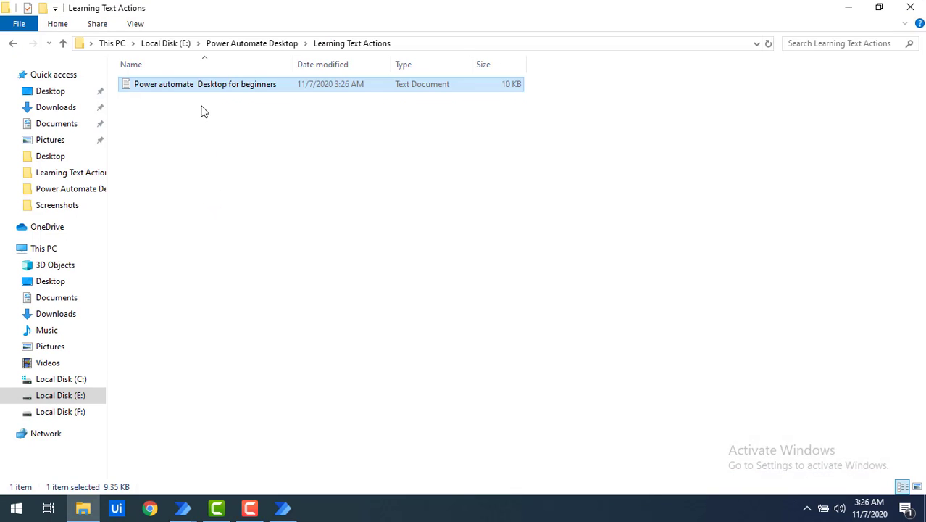
double_click(194, 85)
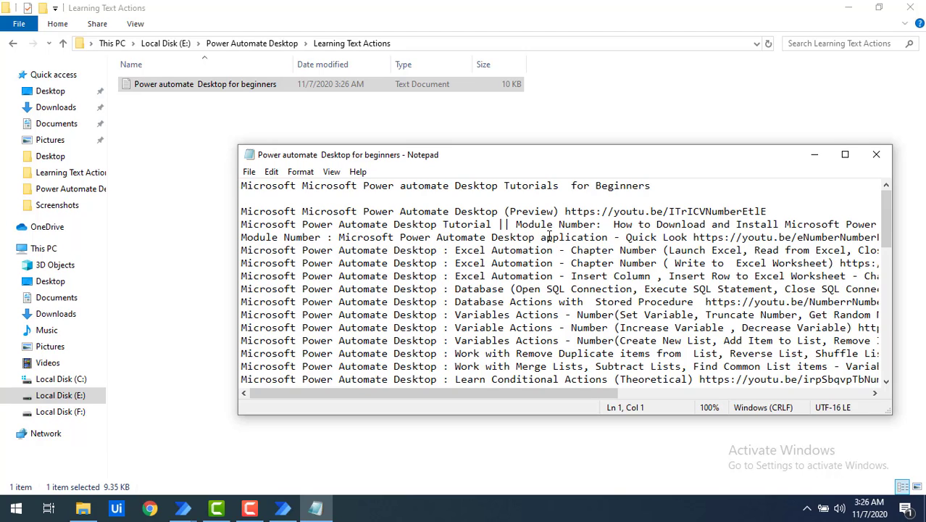
Step: Check that Module, Chapter and line 7 digits now read Number, then close Notepad
drag(515, 224, 596, 225)
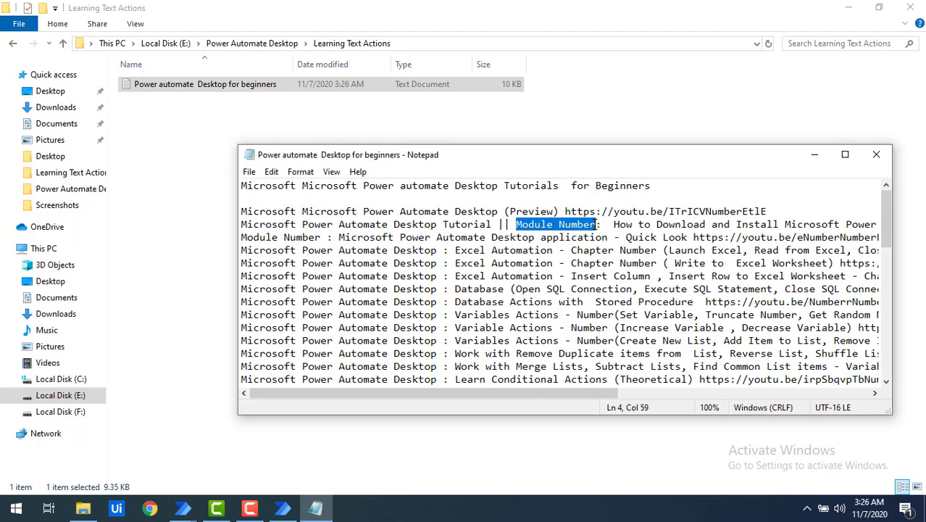
click(569, 223)
double_click(559, 224)
click(559, 223)
double_click(570, 224)
drag(571, 249, 648, 250)
click(644, 250)
double_click(638, 250)
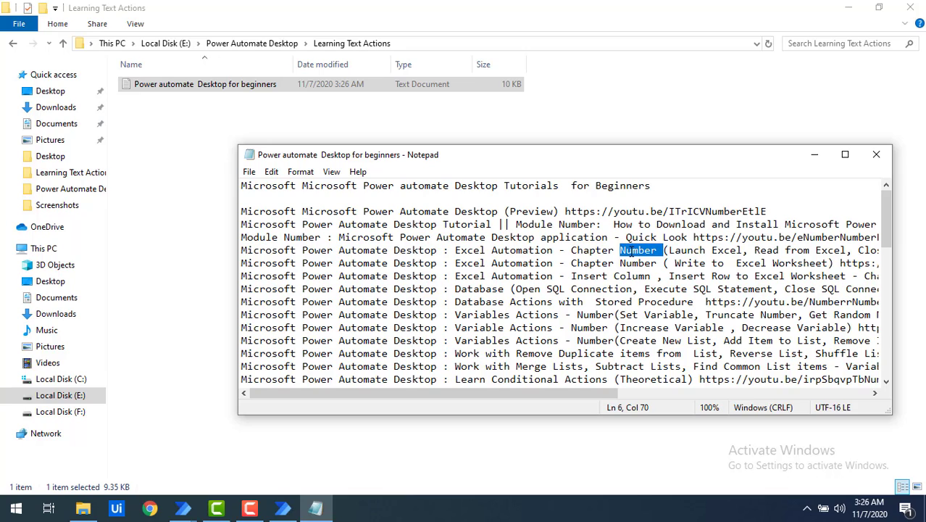
double_click(634, 263)
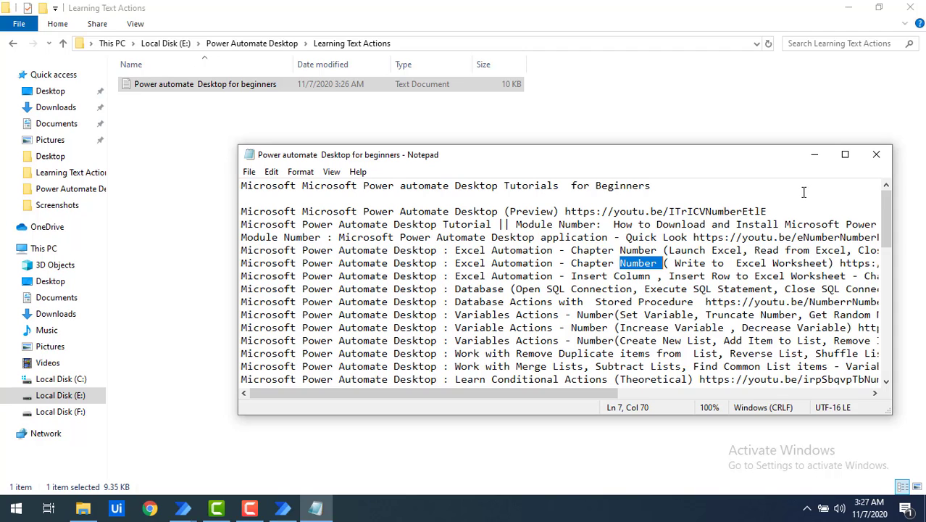
click(876, 155)
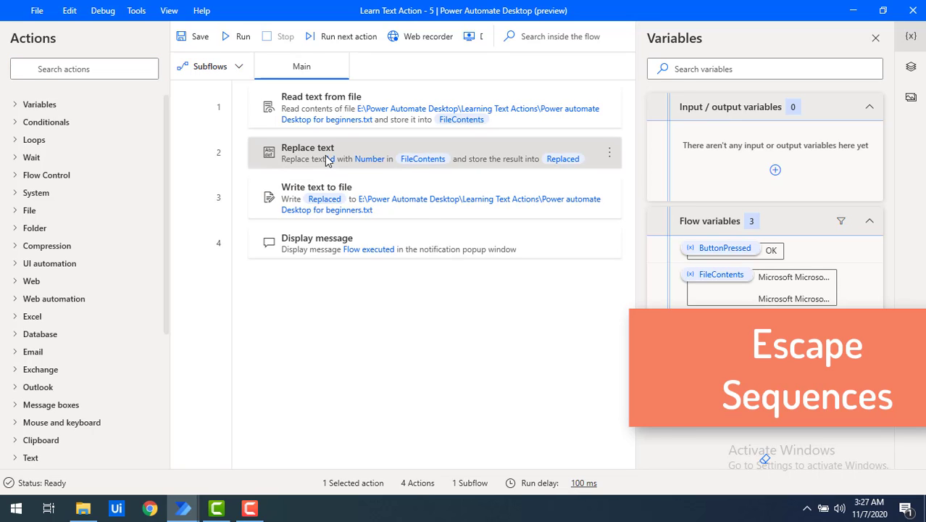
Step: Change the Replace text step's find text from \d to Microsoft
double_click(325, 155)
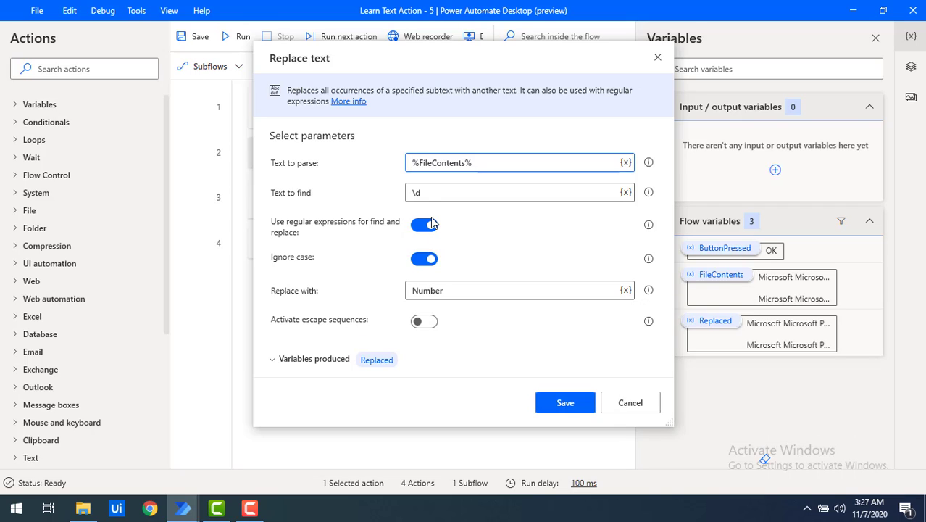
drag(443, 193, 354, 194)
text(Microsoft)
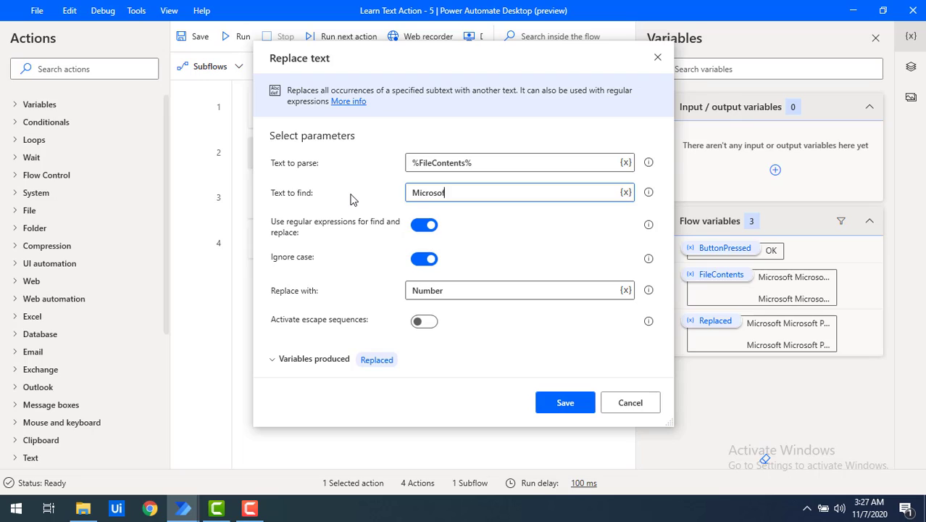
double_click(435, 194)
Step: Replace the replacement text Number with \t
double_click(427, 292)
text(\)
drag(428, 297, 405, 301)
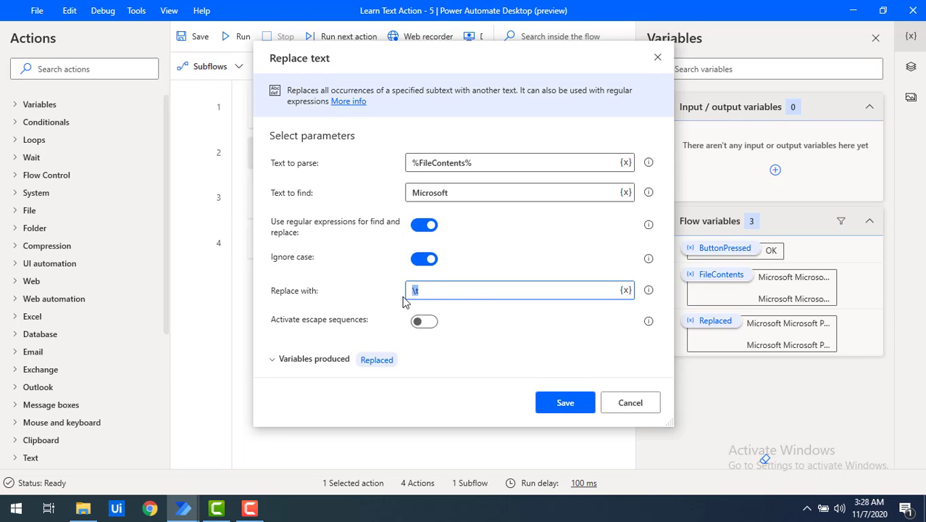
double_click(438, 192)
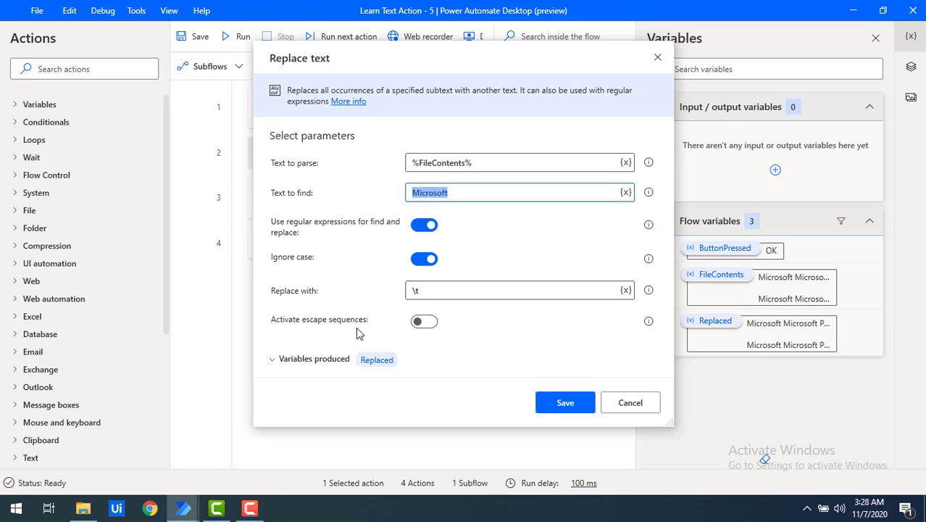
double_click(420, 291)
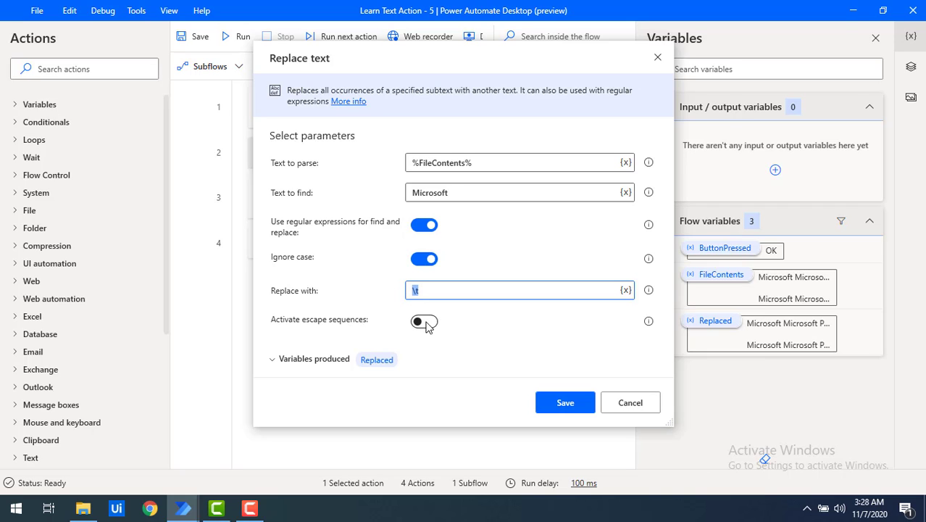
Step: Turn on Activate escape sequences for the \t replacement and save the settings
click(424, 321)
click(419, 289)
text(\)
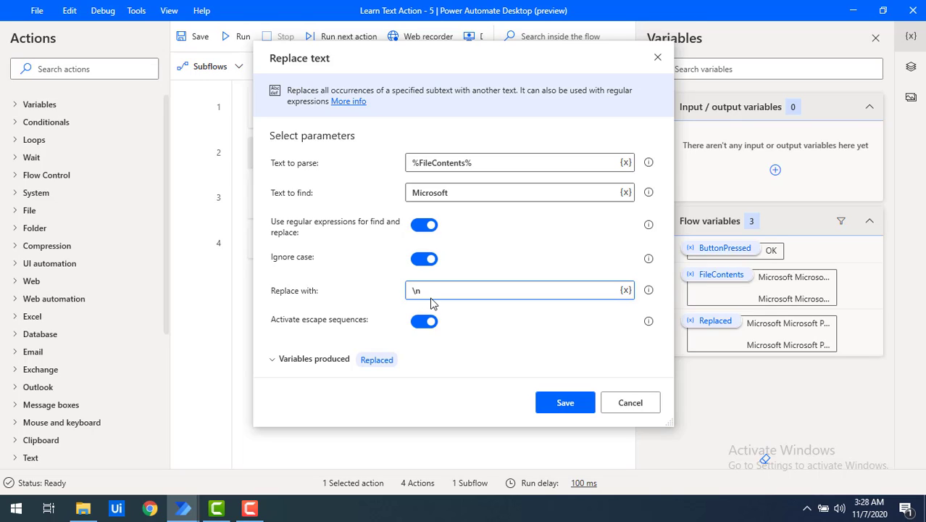
click(420, 323)
click(421, 323)
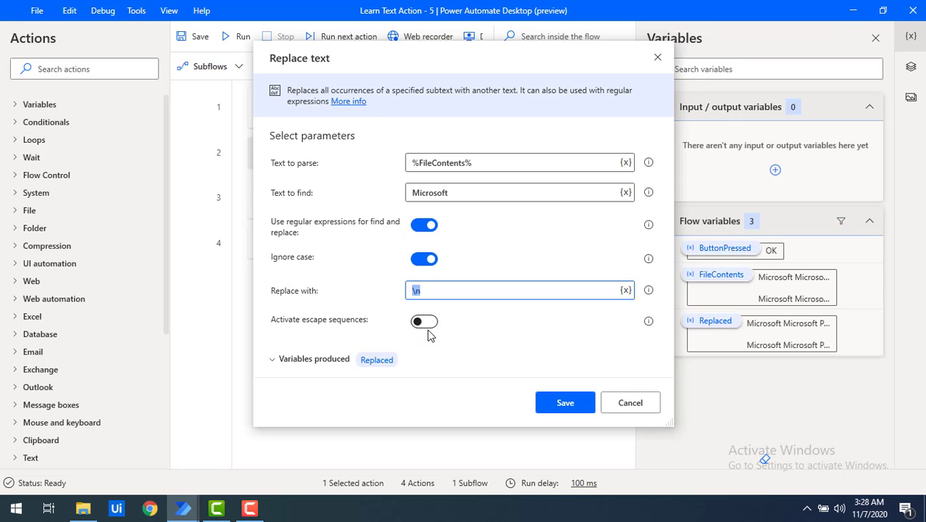
click(423, 291)
click(425, 324)
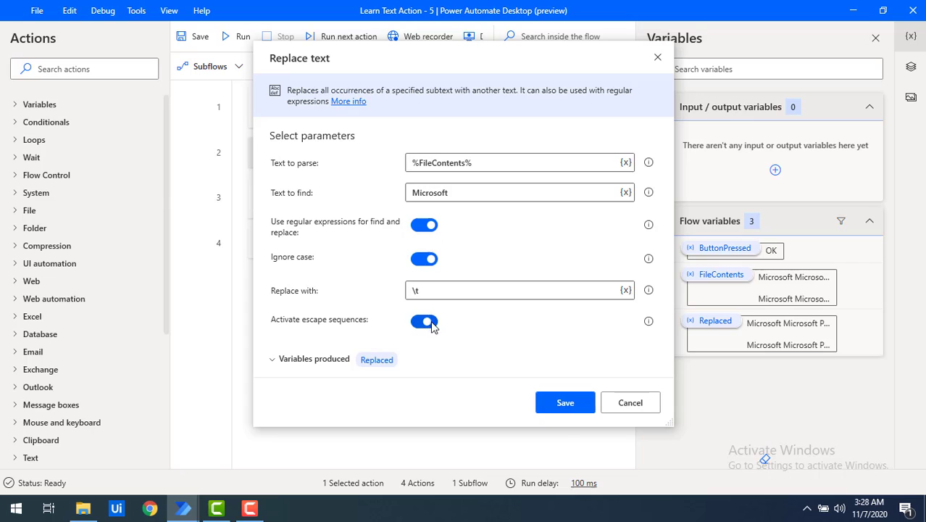
click(569, 411)
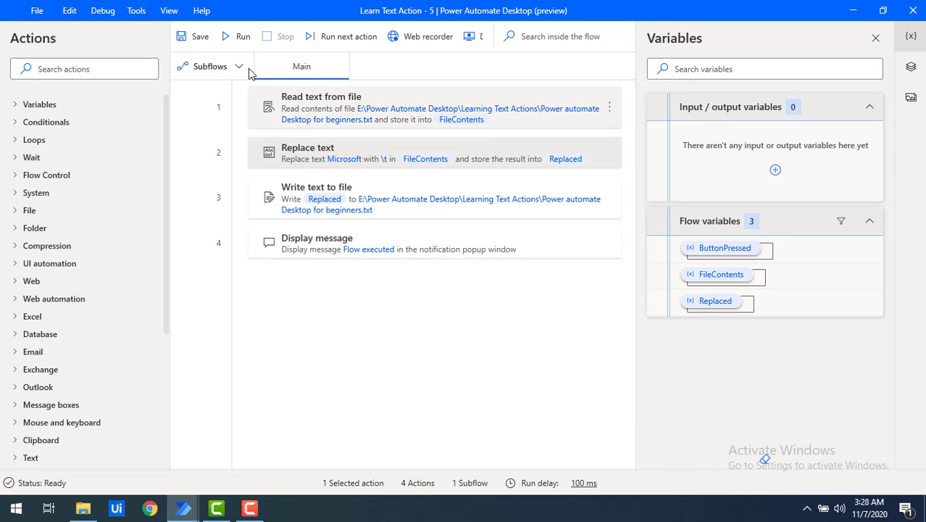
Step: Run the flow, open the text file in Notepad, and inspect the tab gaps on lines 1 and 3
click(234, 39)
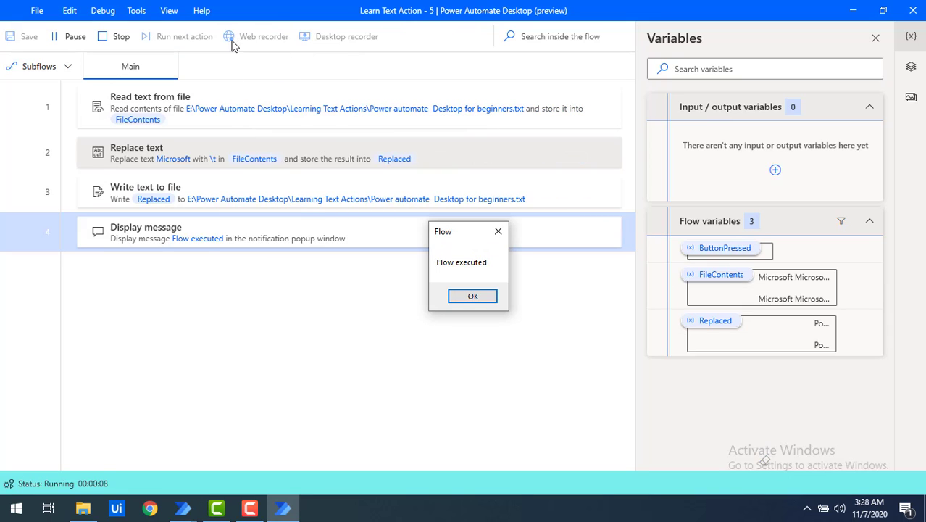
click(83, 507)
double_click(221, 90)
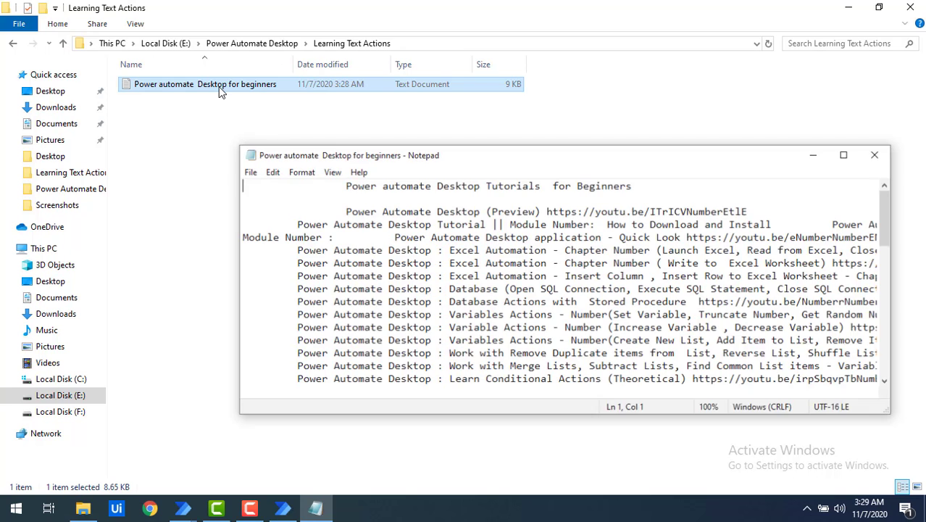
drag(346, 185, 230, 193)
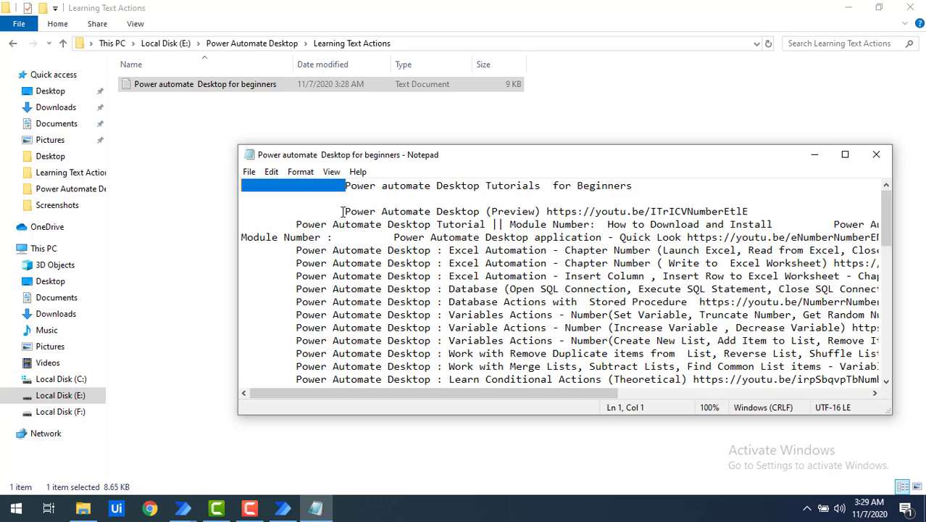
drag(342, 211, 240, 211)
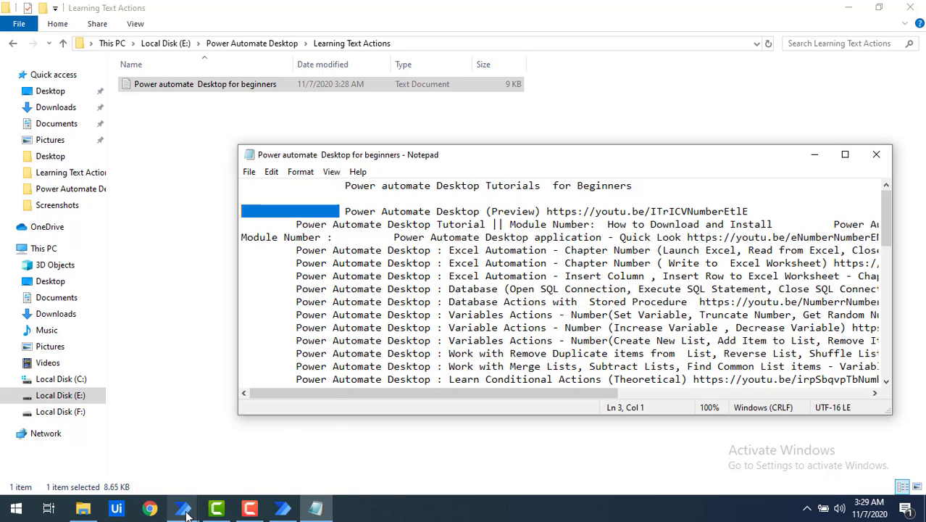
Step: Check the word Power on line 1, then return to the Power Automate Desktop flow
mouse_move(186, 512)
click(270, 449)
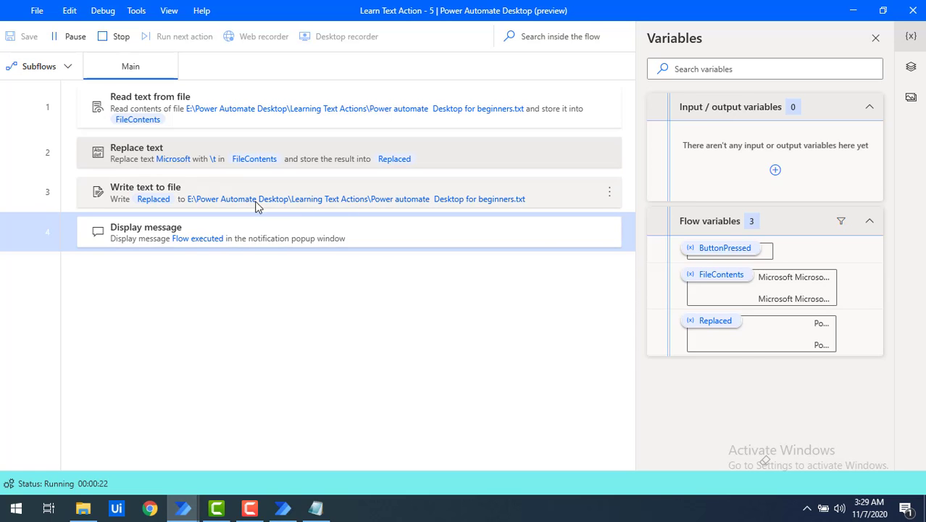
key(alt+Tab)
double_click(356, 187)
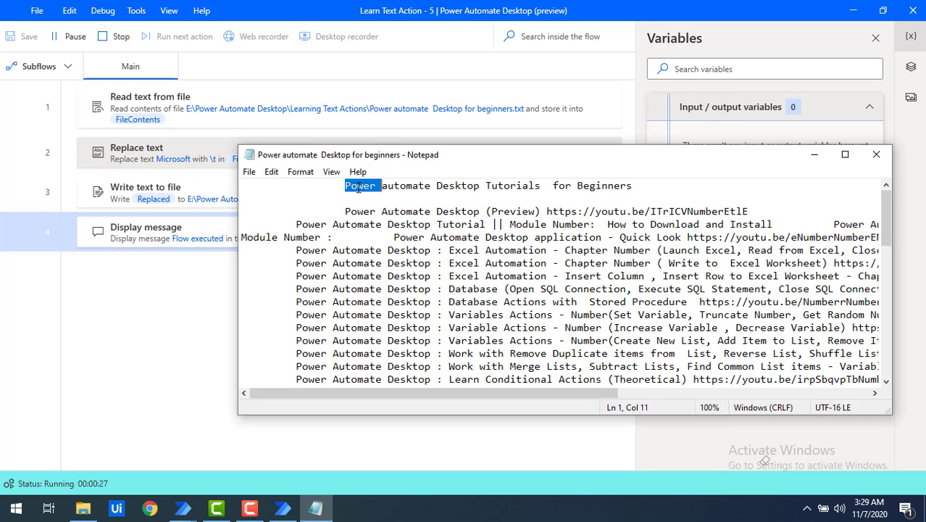
click(182, 510)
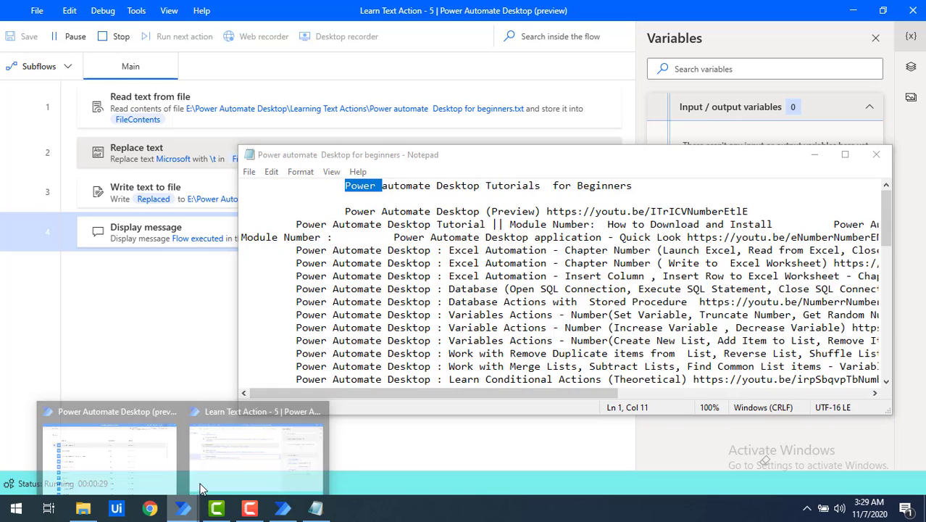
click(223, 453)
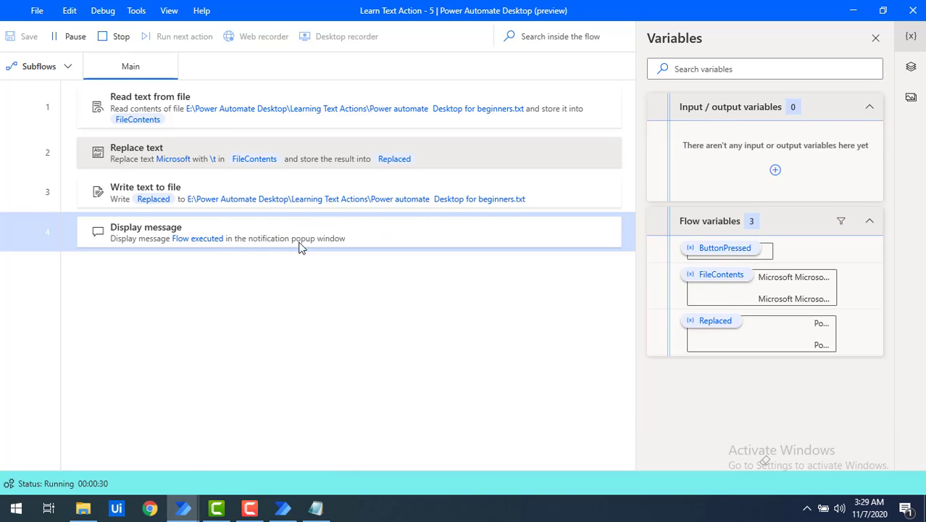
Step: Set the find text to power with escape sequences off, keeping \t as replacement, and rerun
double_click(314, 160)
text(power)
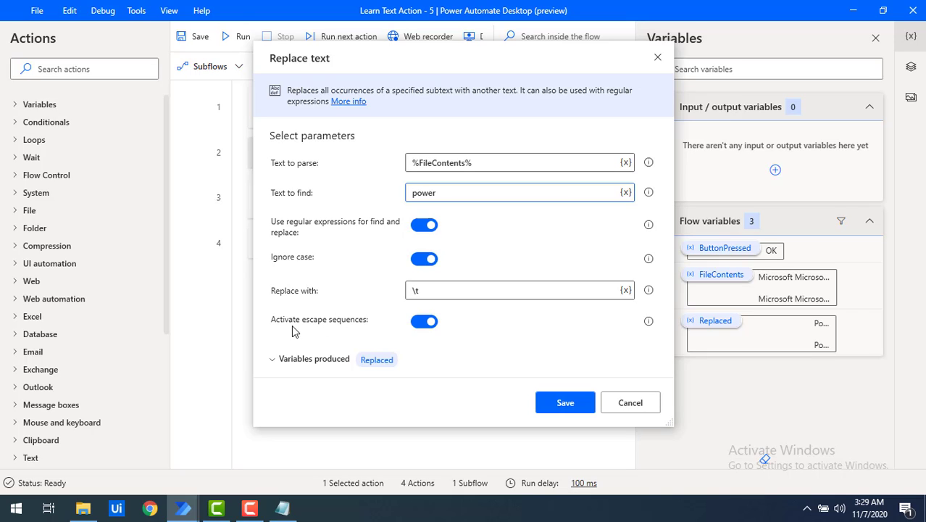
click(424, 321)
drag(417, 291, 407, 297)
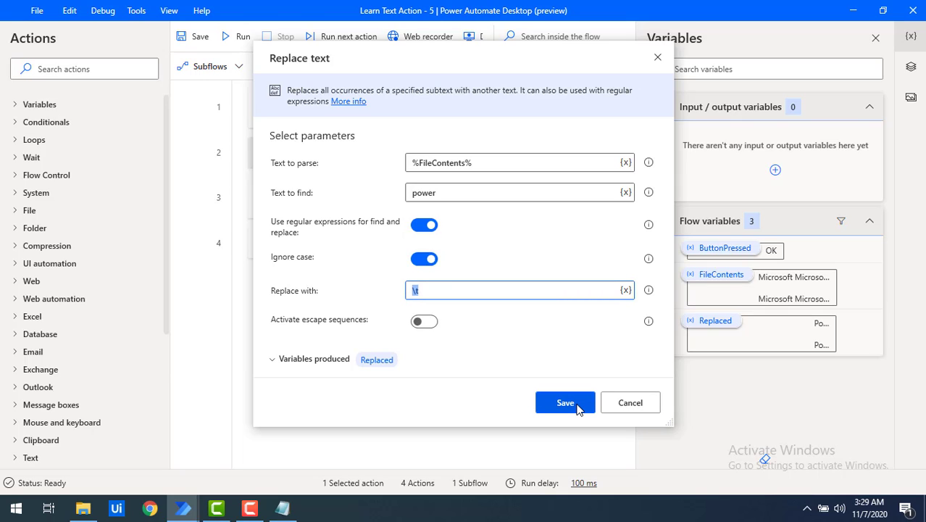
click(234, 39)
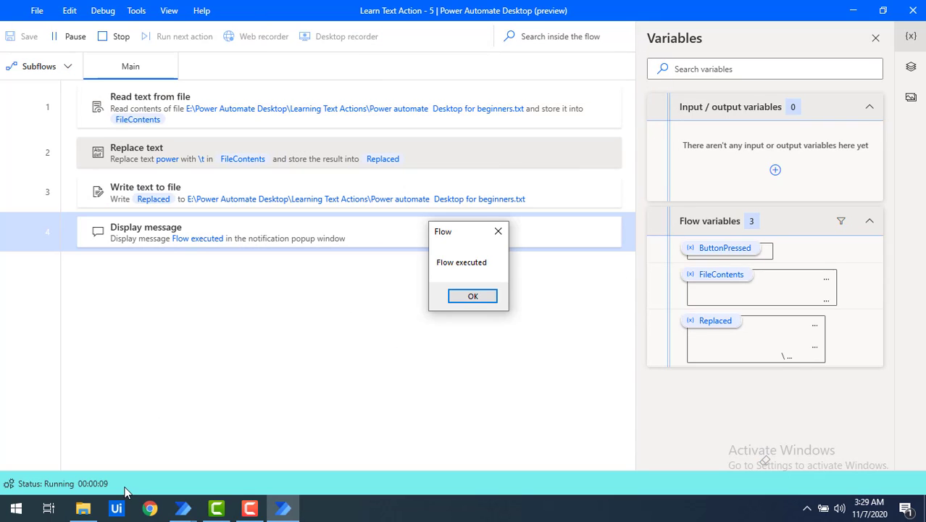
Step: Open the output text file in Notepad and inspect the first literal \t on line 1
click(88, 510)
double_click(204, 84)
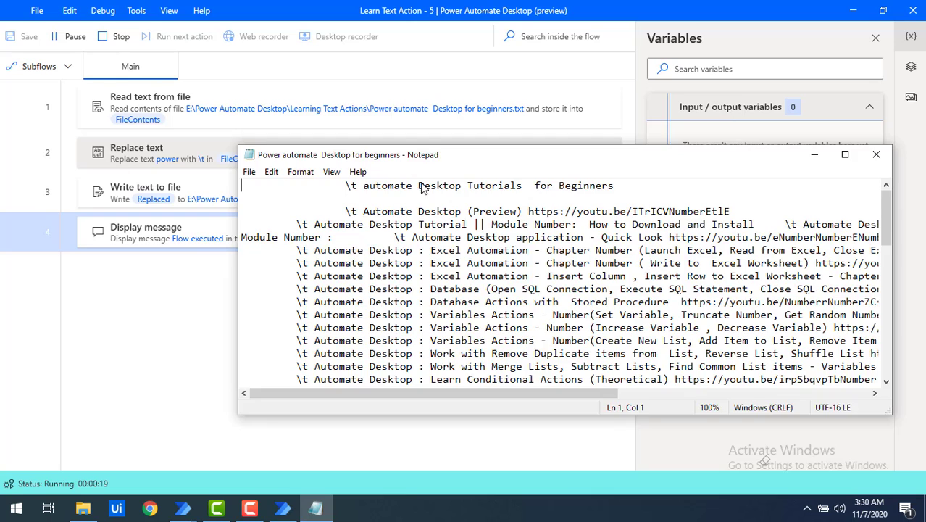
drag(410, 165, 440, 203)
double_click(393, 229)
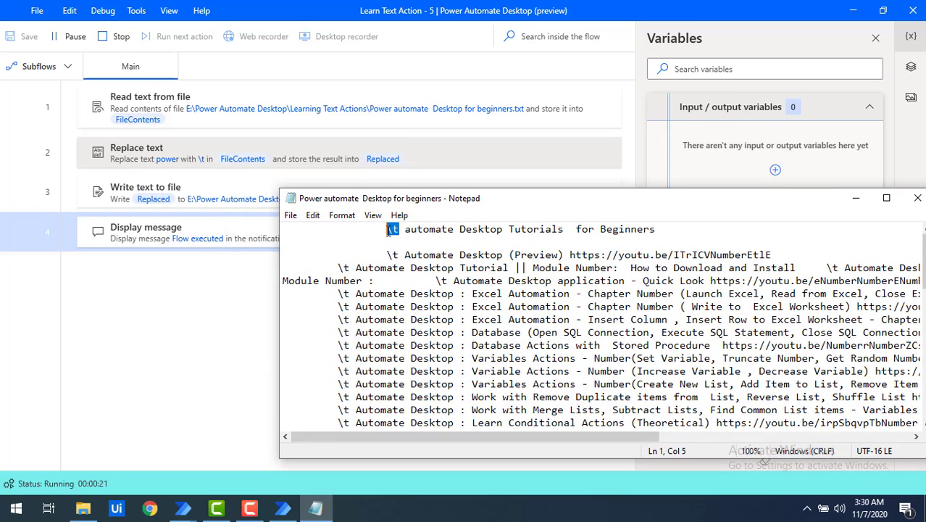